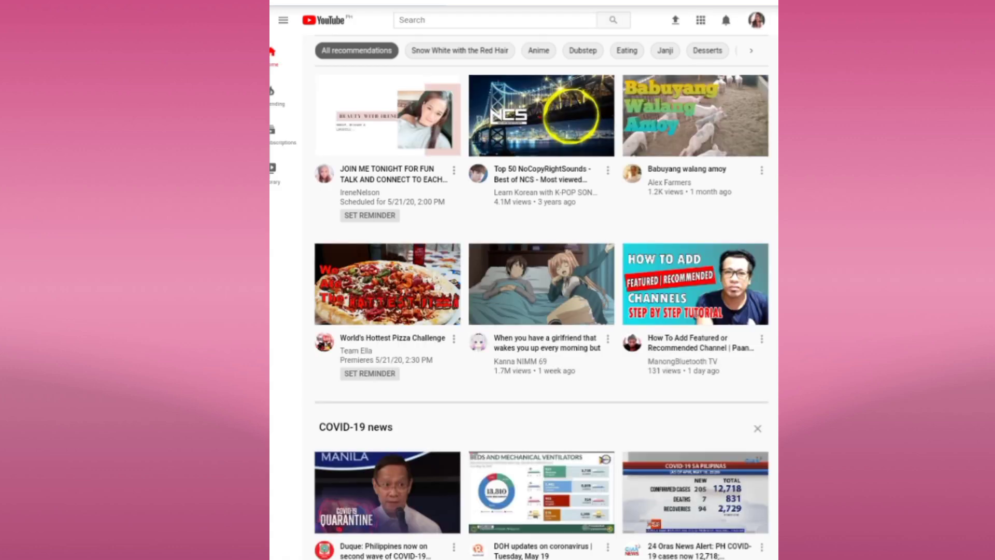
Go from the avatar menu to Your channel, then into the YouTube Studio dashboard
{"action": "left_click", "coordinate": [756, 20]}
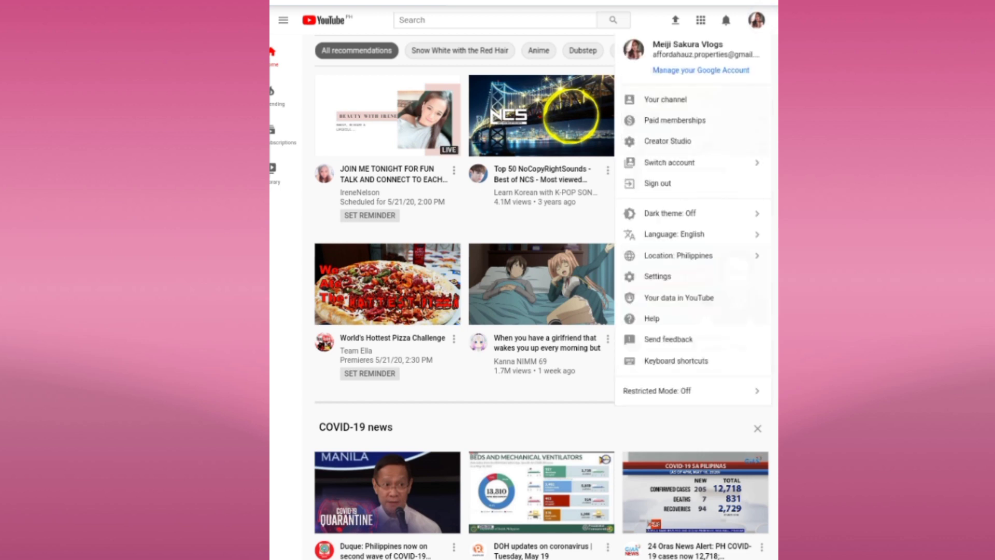
{"action": "left_click", "coordinate": [666, 99]}
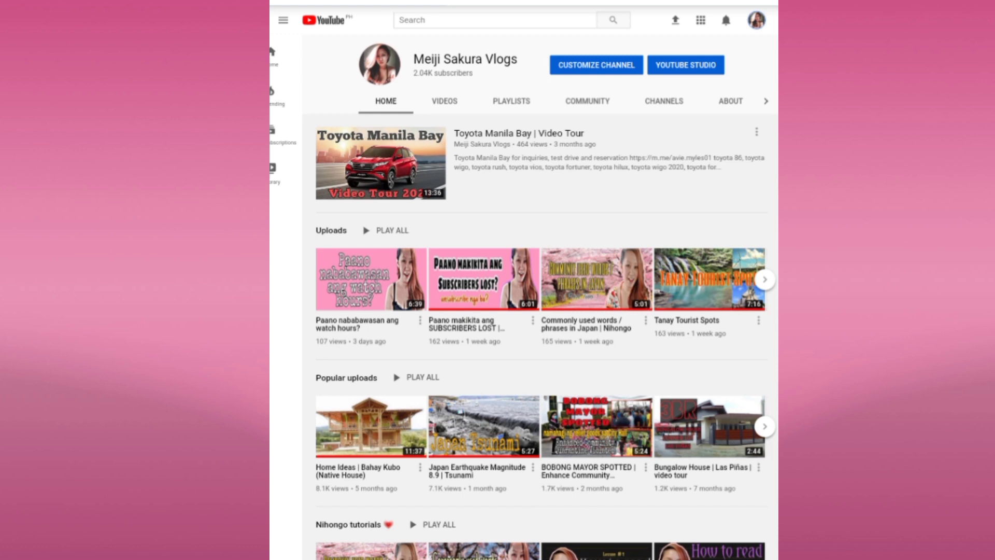
{"action": "left_click", "coordinate": [685, 65]}
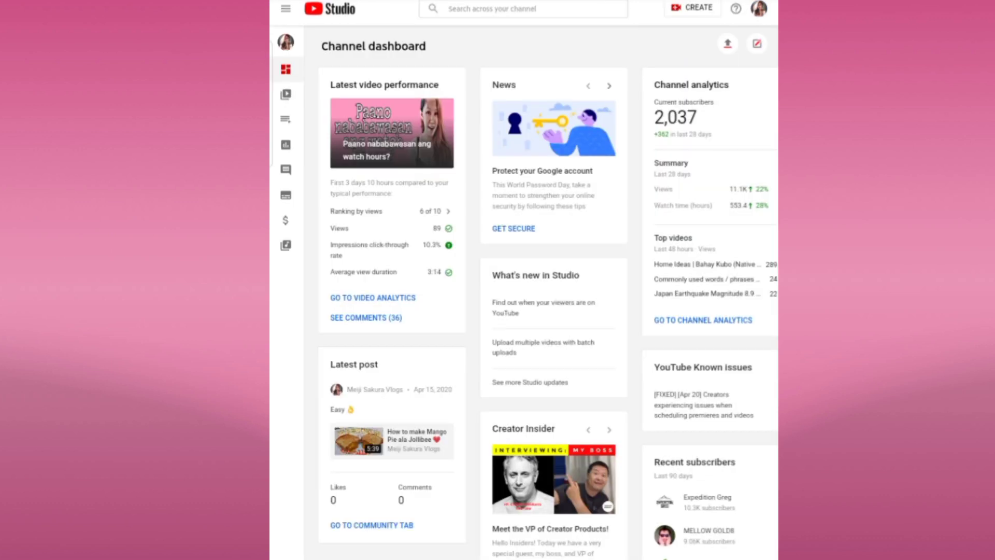
Start a new video upload from CREATE and bring up the phone's Video folders
{"action": "left_click", "coordinate": [692, 7]}
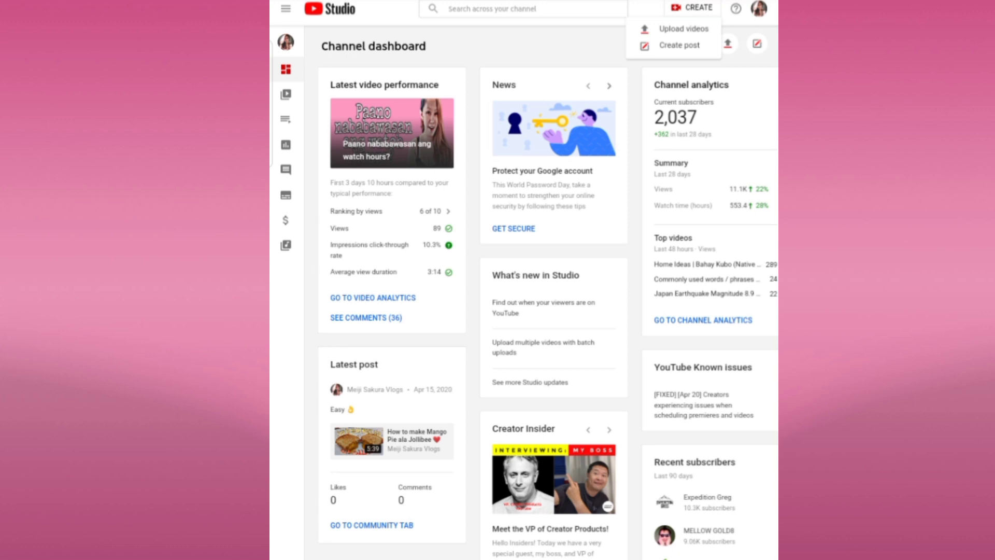
{"action": "left_click", "coordinate": [684, 29]}
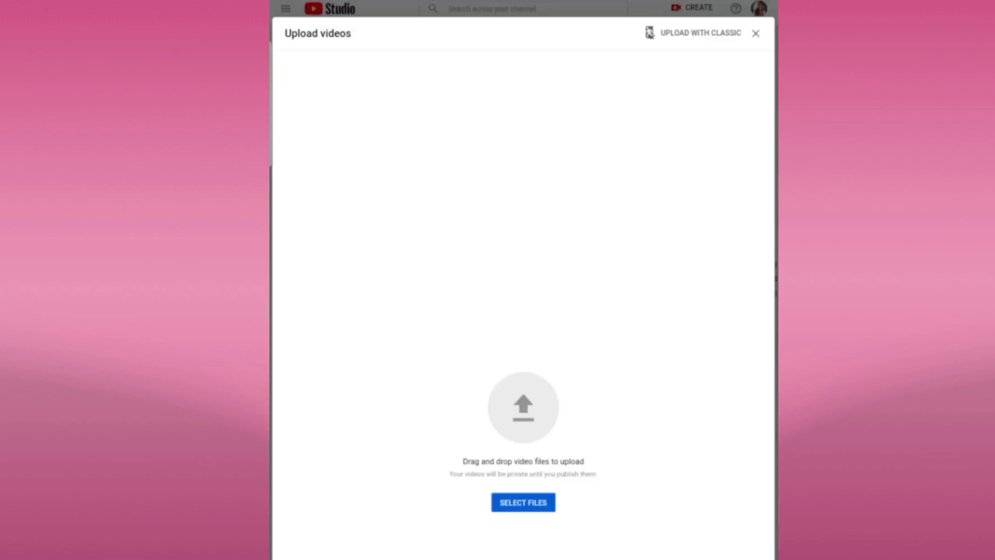
{"action": "left_click", "coordinate": [523, 502]}
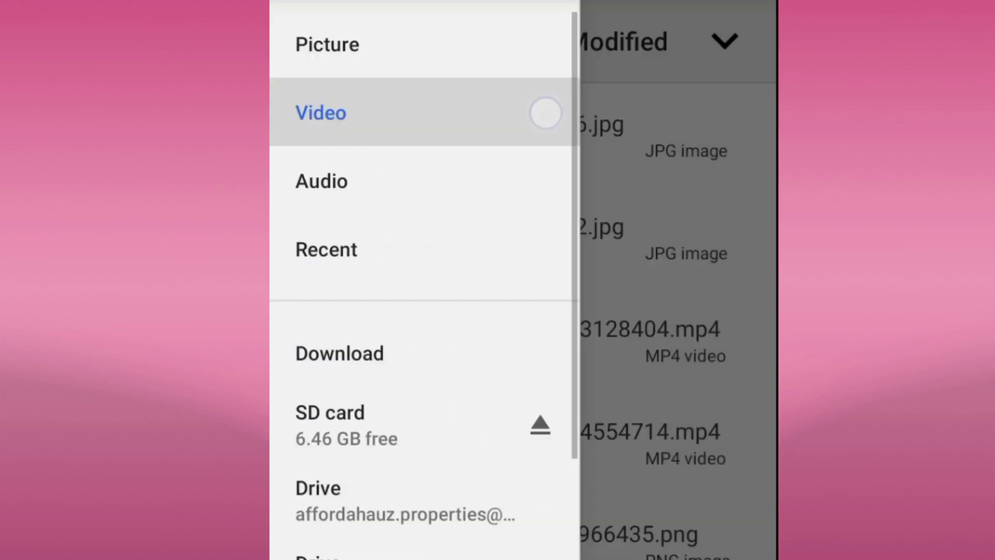
{"action": "left_click", "coordinate": [545, 112]}
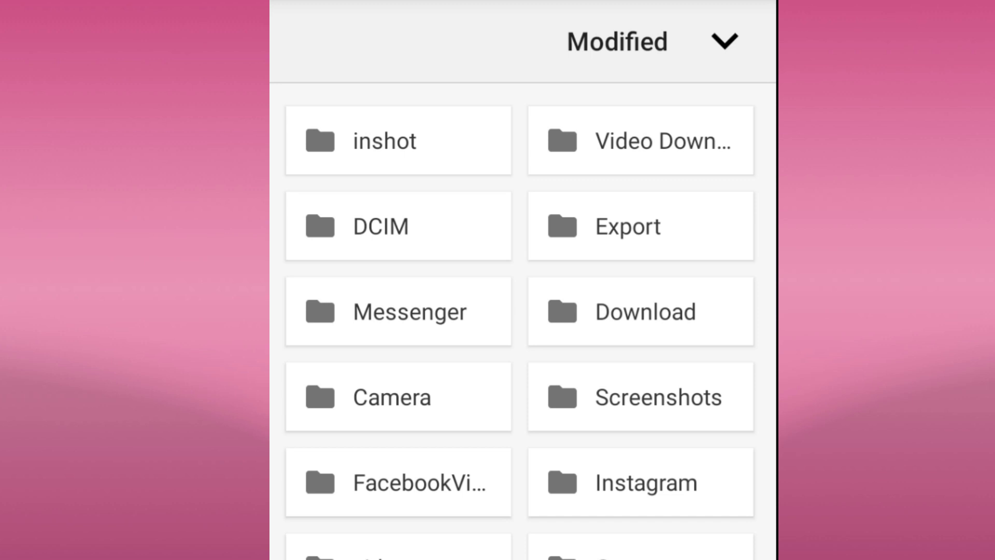
Pick the InShot video from the inshot folder so it starts uploading
{"action": "left_click", "coordinate": [440, 151]}
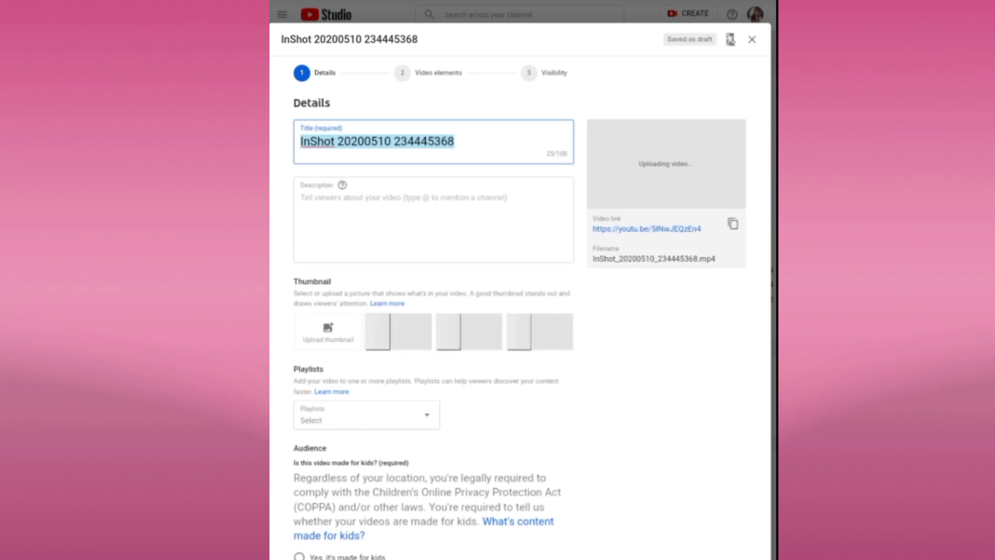
Replace the default file-name title with 'Dance Clip' and scroll through the Details form
{"action": "left_click", "coordinate": [498, 141]}
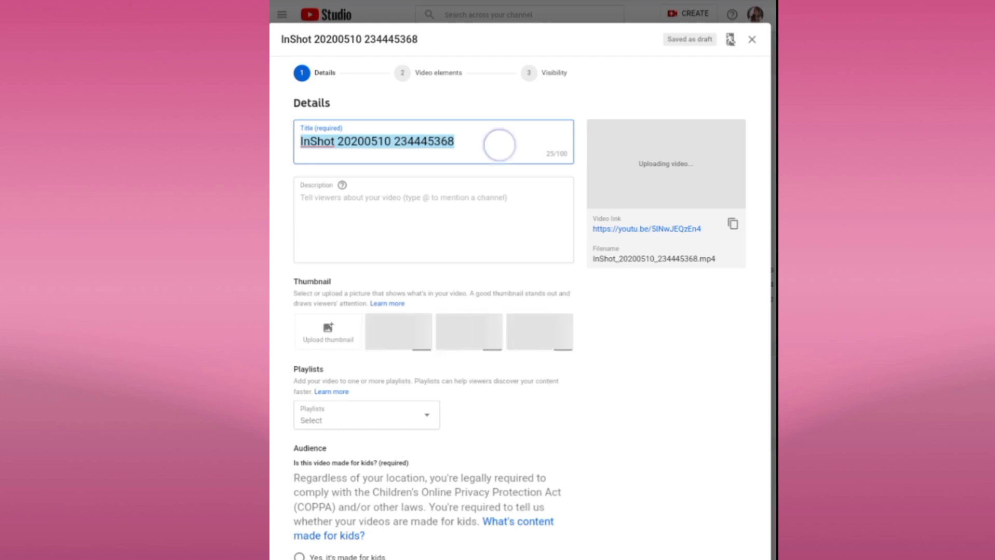
{"action": "left_click", "coordinate": [329, 114]}
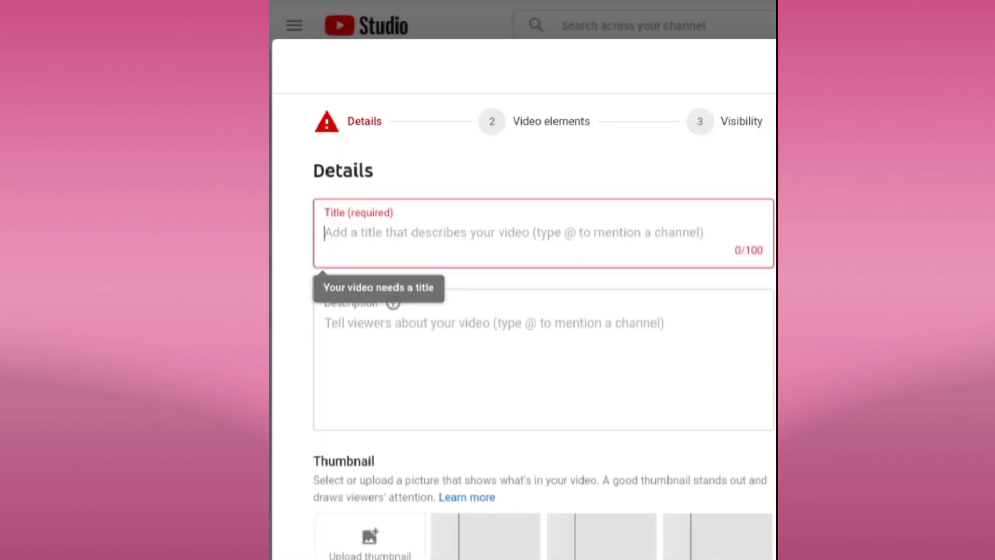
{"action": "type", "text": "Dance"}
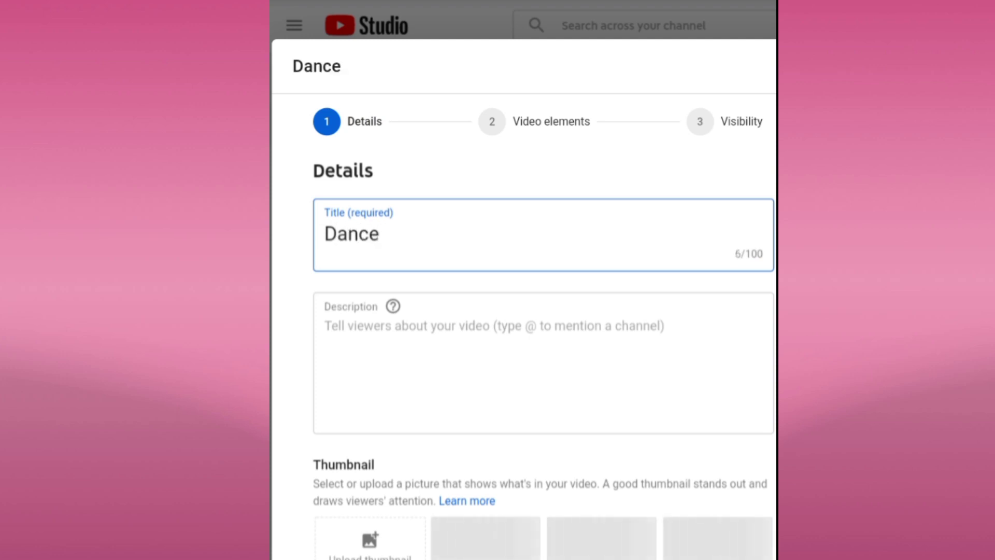
{"action": "type", "text": " Clip"}
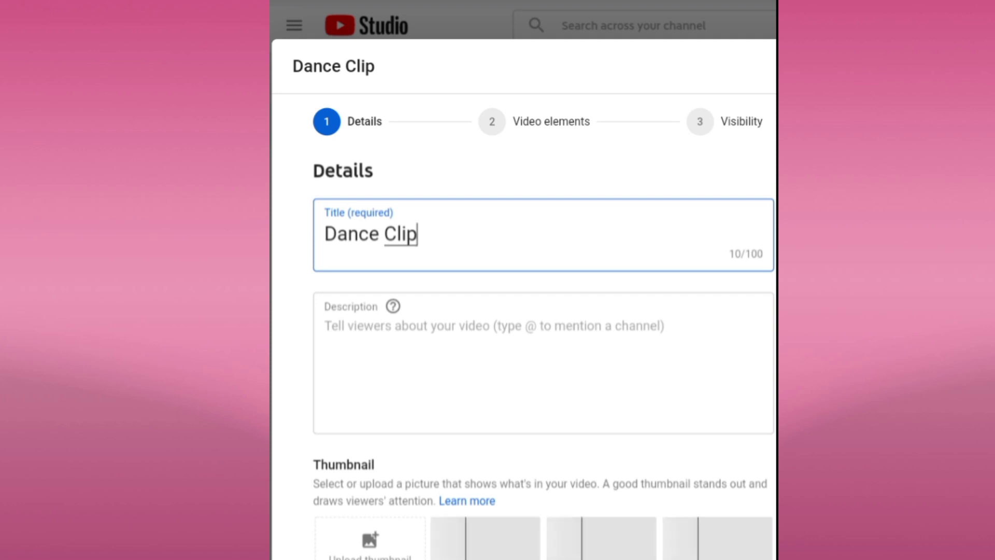
{"action": "scroll", "coordinate": [544, 352], "scroll_direction": "down", "scroll_amount": 4}
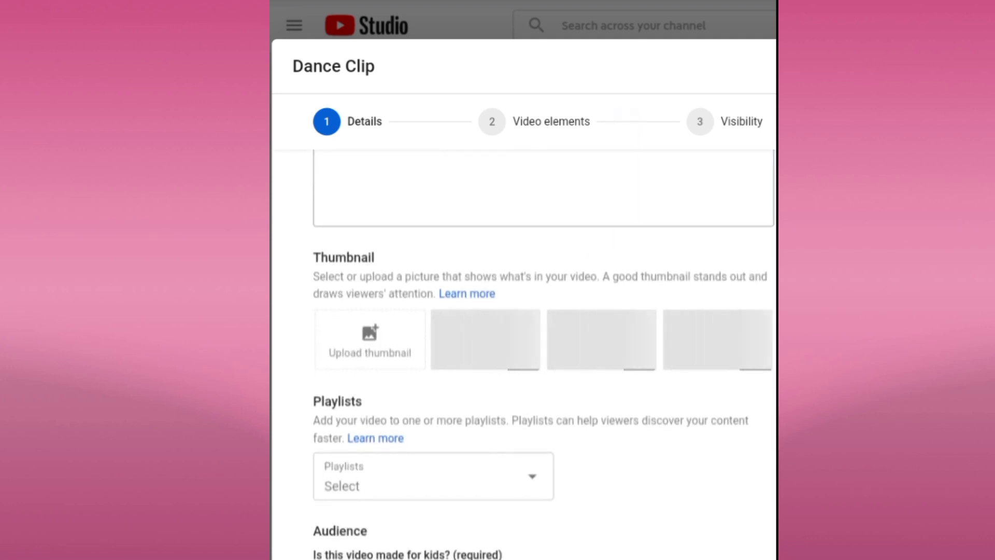
{"action": "scroll", "coordinate": [666, 425], "scroll_direction": "down", "scroll_amount": 2}
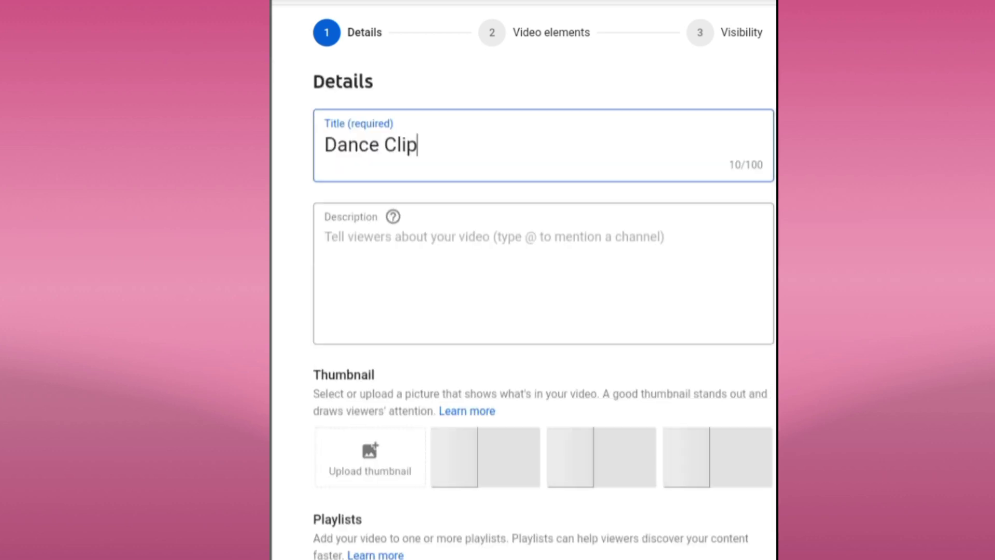
{"action": "scroll", "coordinate": [656, 539], "scroll_direction": "down", "scroll_amount": 1}
{"action": "scroll", "coordinate": [656, 539], "scroll_direction": "down", "scroll_amount": 4}
{"action": "scroll", "coordinate": [656, 539], "scroll_direction": "down", "scroll_amount": 3}
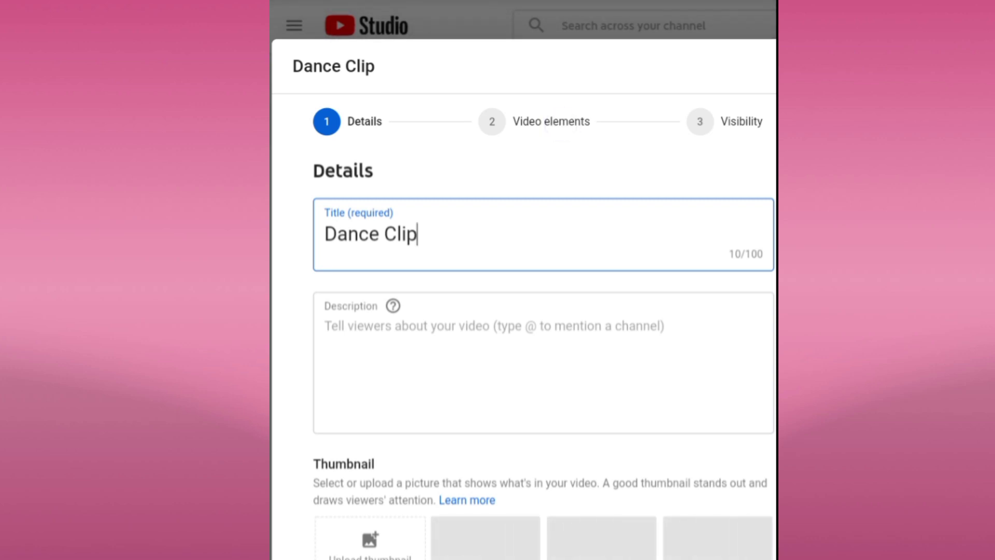
On the Visibility step, choose Schedule and mark the release as a Premiere
{"action": "left_click", "coordinate": [705, 121]}
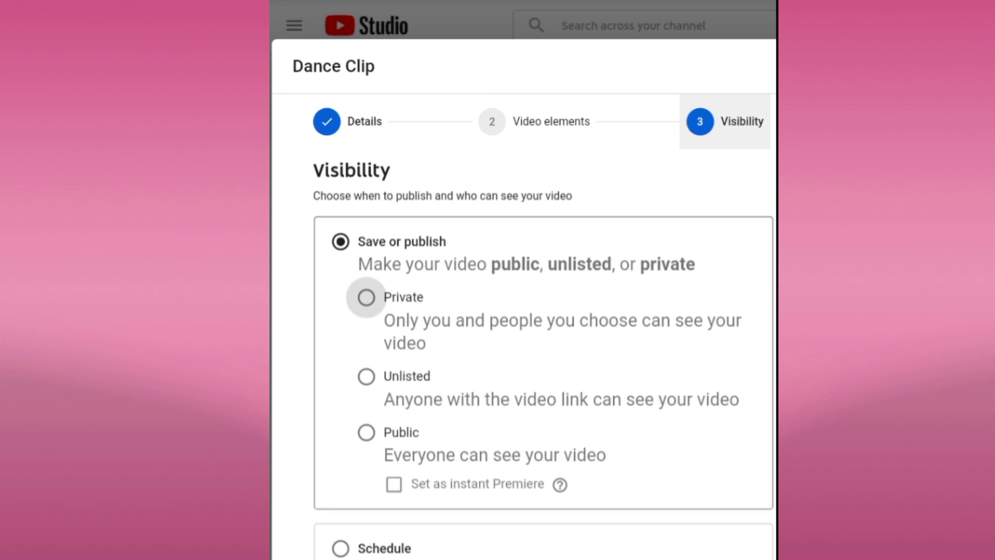
{"action": "left_click", "coordinate": [340, 548]}
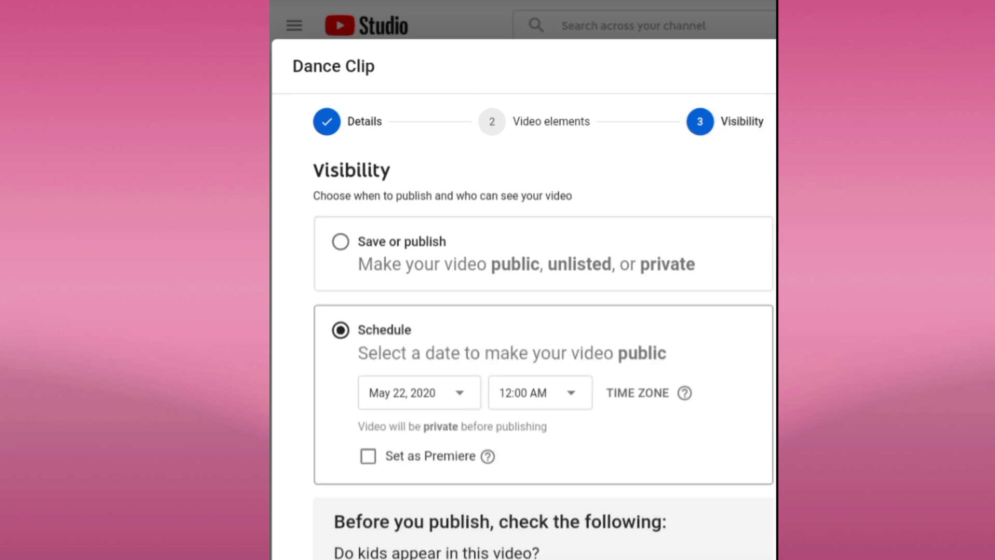
{"action": "left_click", "coordinate": [367, 456]}
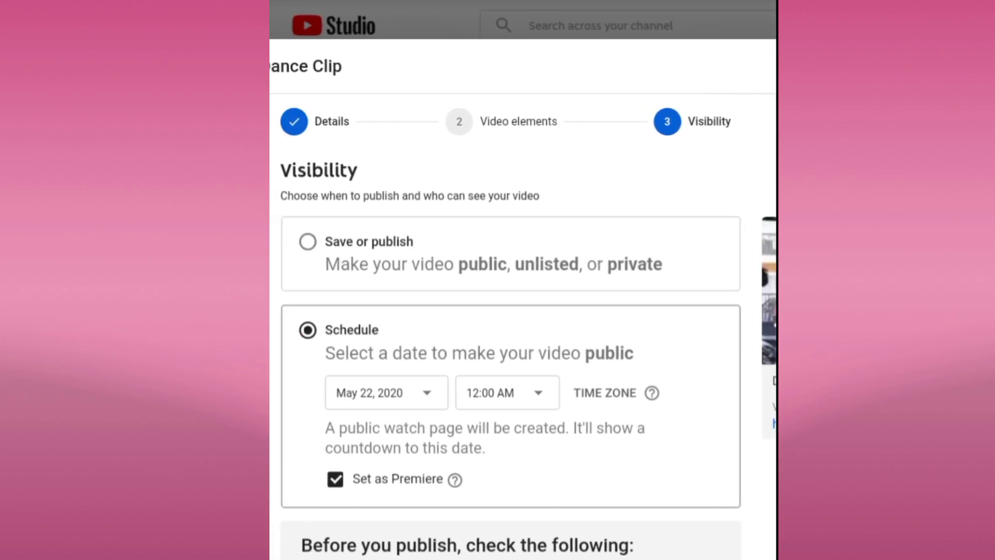
Choose May 22, 2020 as the Premiere date from the calendar
{"action": "left_click", "coordinate": [426, 392]}
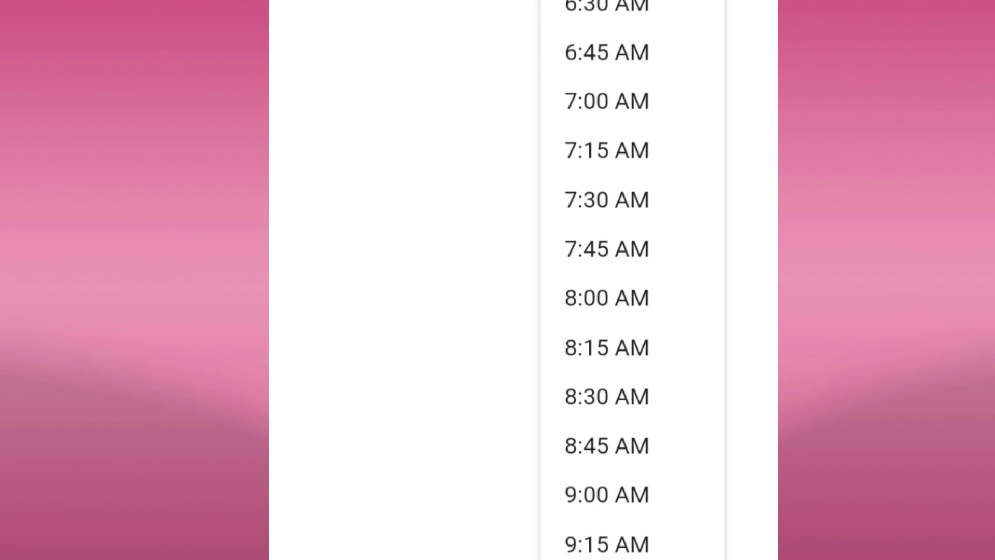
{"action": "scroll", "coordinate": [632, 280], "scroll_direction": "down", "scroll_amount": 7}
{"action": "scroll", "coordinate": [633, 280], "scroll_direction": "down", "scroll_amount": 3}
{"action": "scroll", "coordinate": [654, 481], "scroll_direction": "down", "scroll_amount": 3}
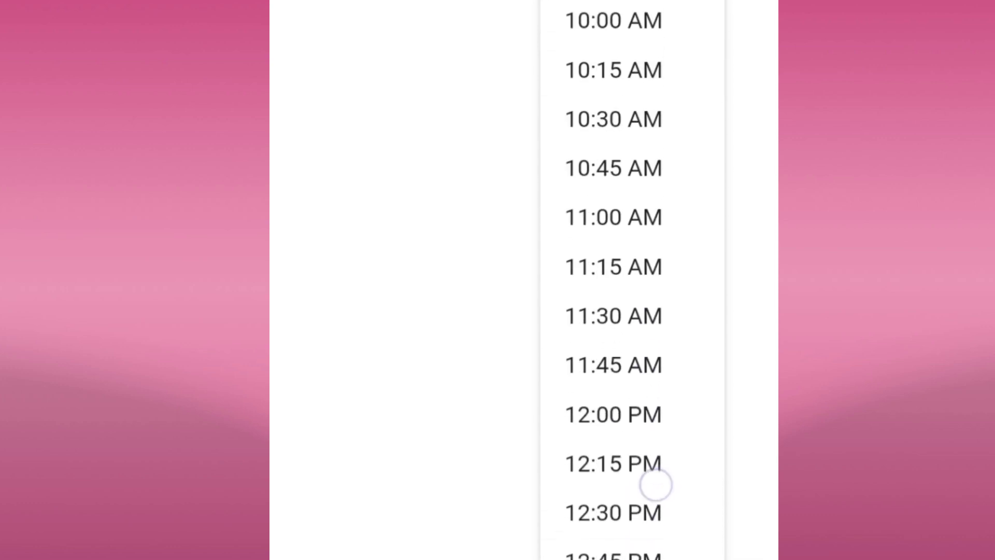
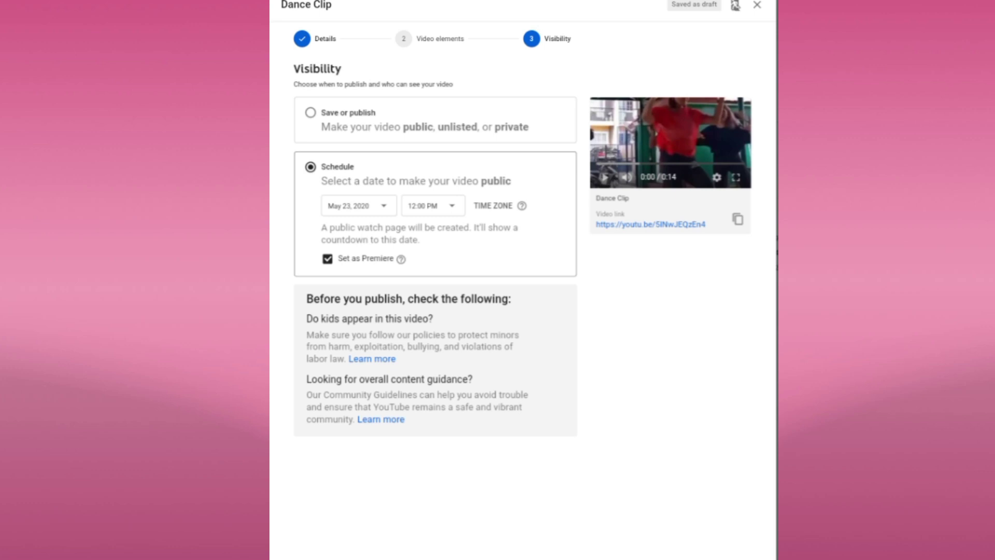
Revisit Video elements and try Add cards, then return to the Dance Clip's Details form
{"action": "left_click", "coordinate": [466, 42]}
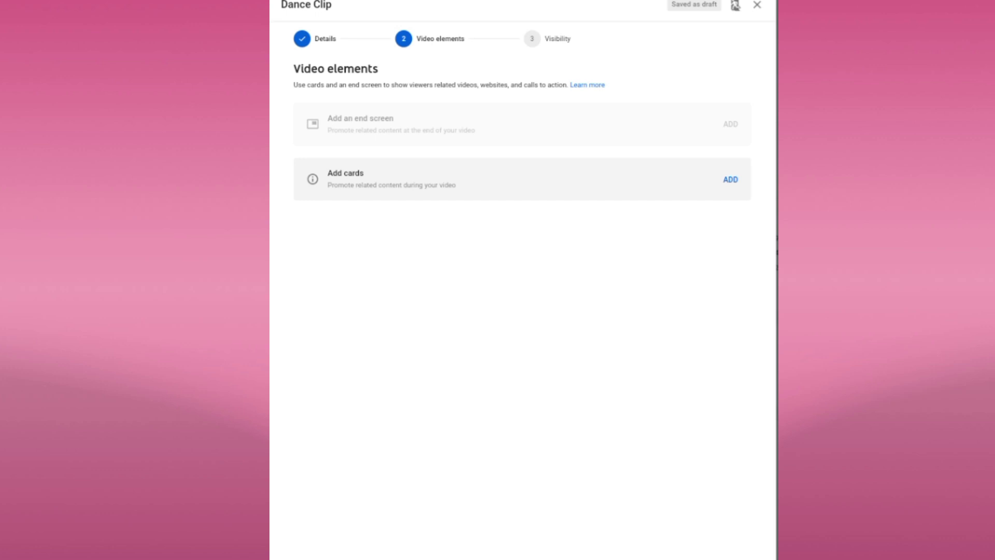
{"action": "left_click", "coordinate": [730, 179]}
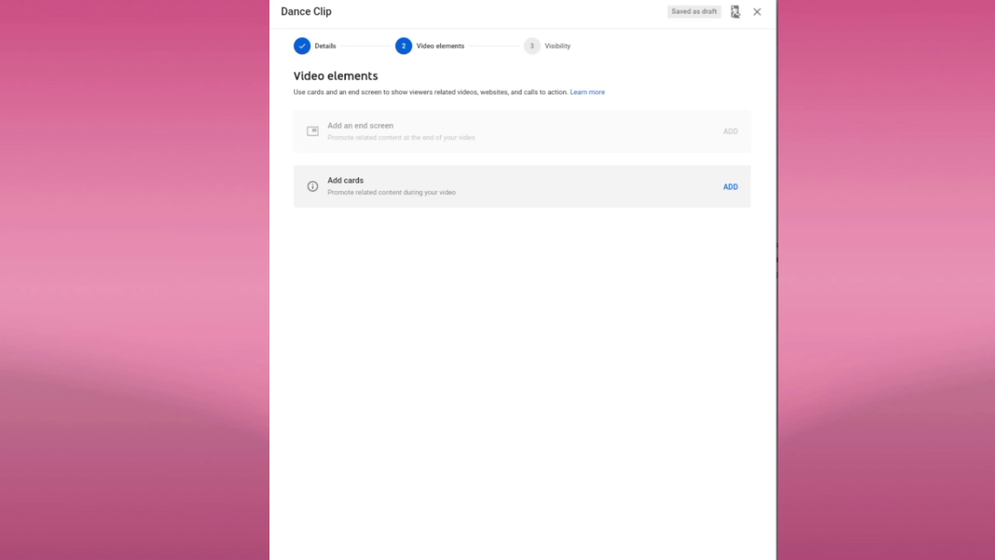
{"action": "left_click", "coordinate": [325, 46]}
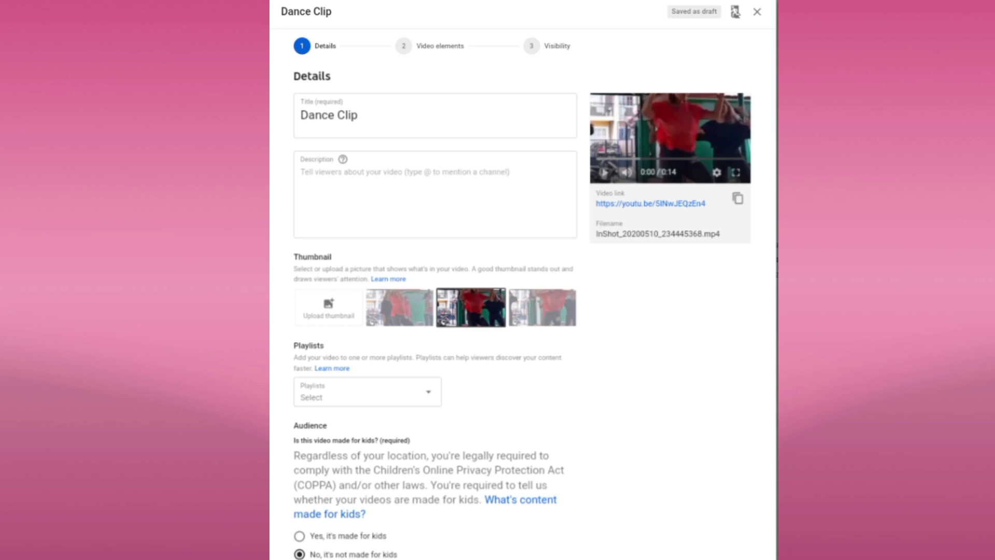
{"action": "left_click", "coordinate": [568, 46]}
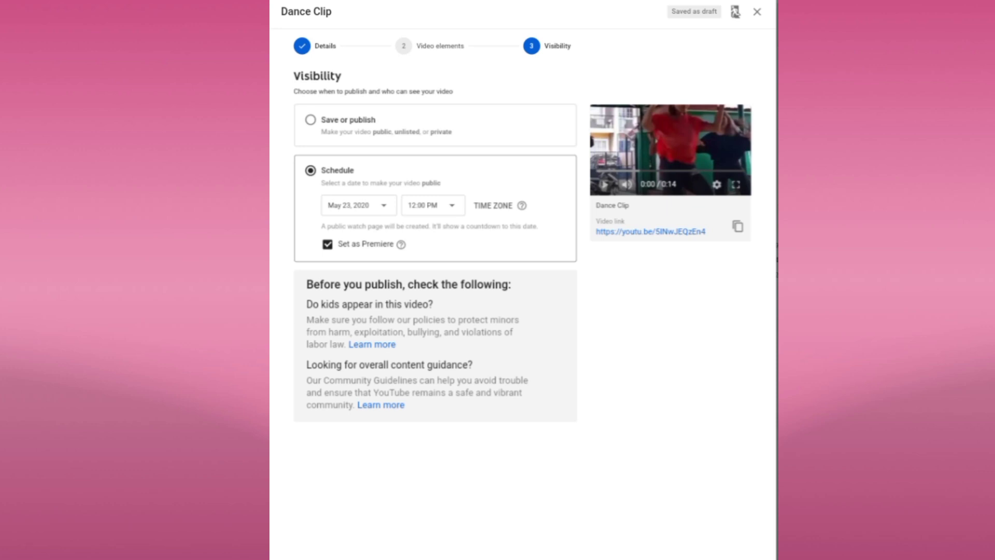
{"action": "left_click", "coordinate": [429, 46]}
{"action": "left_click", "coordinate": [315, 45]}
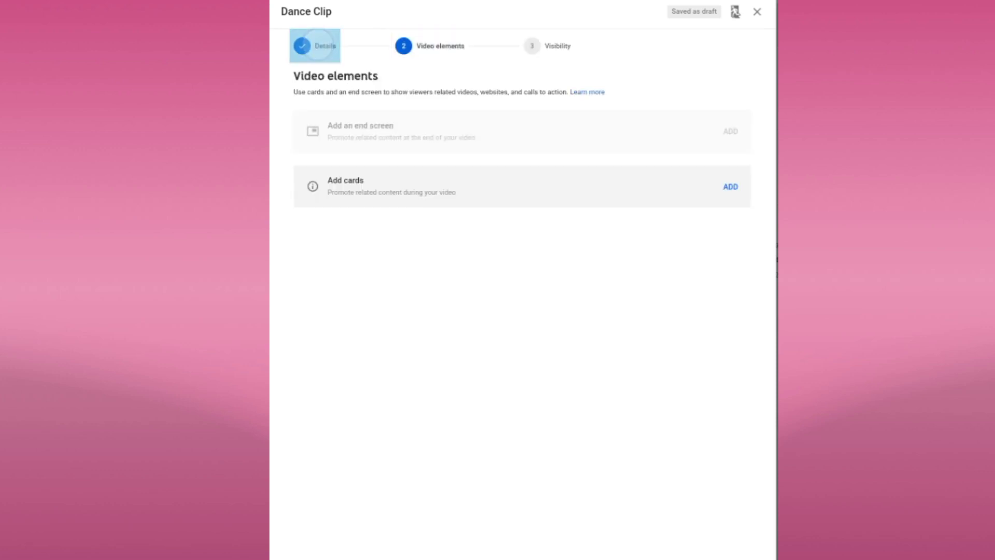
Replace a trial #Greenhouse entry with the description '#dancing #dancepractice #event'
{"action": "left_click", "coordinate": [436, 194]}
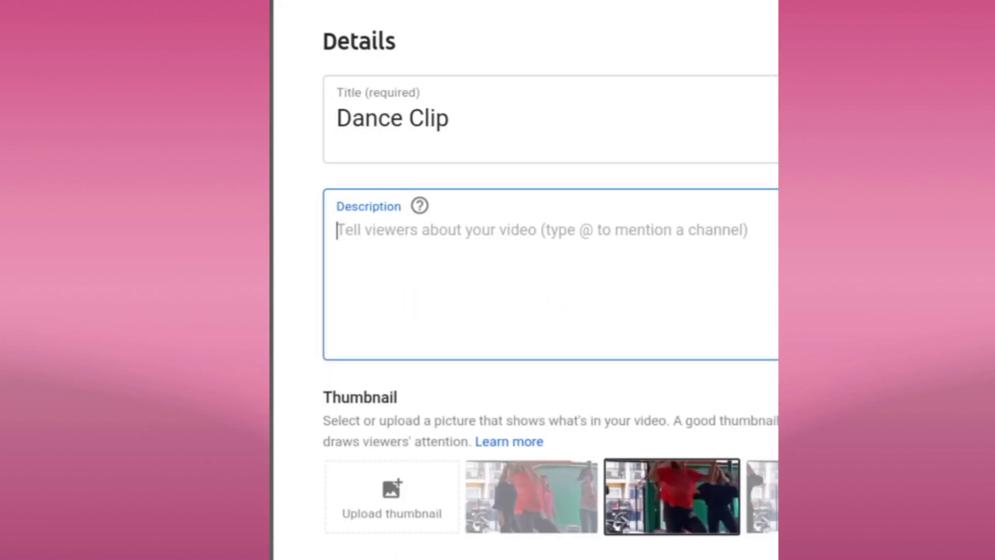
{"action": "type", "text": "#"}
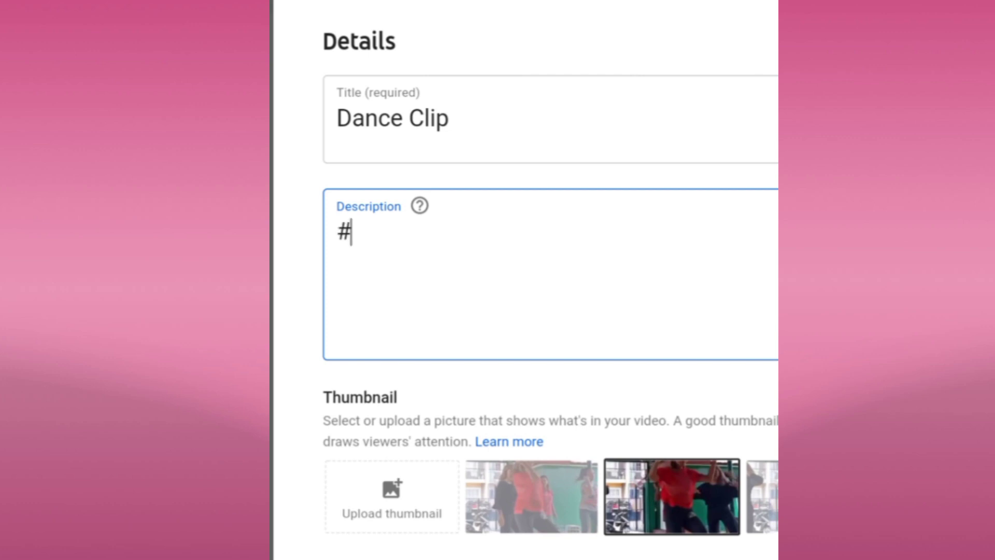
{"action": "type", "text": "Gree"}
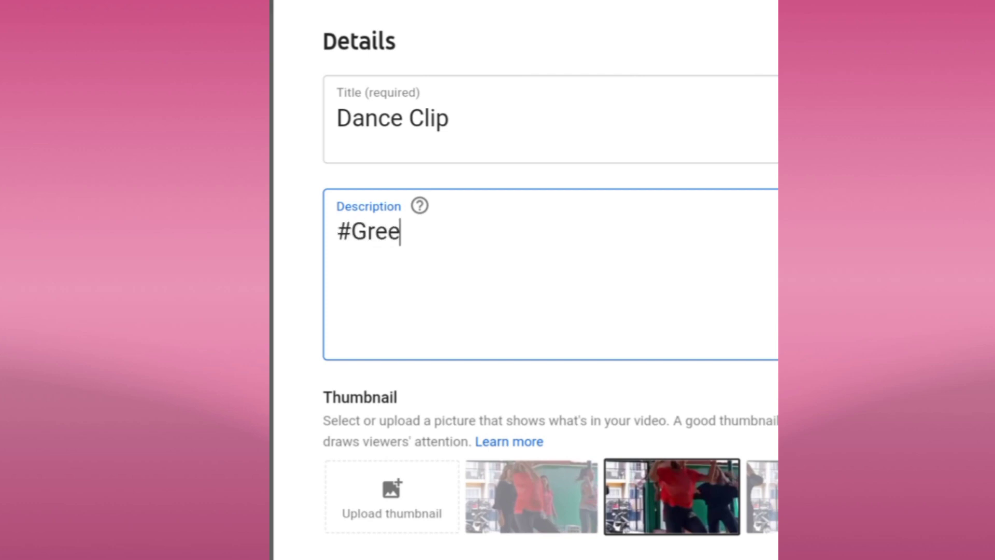
{"action": "type", "text": "nh"}
{"action": "type", "text": "ouse"}
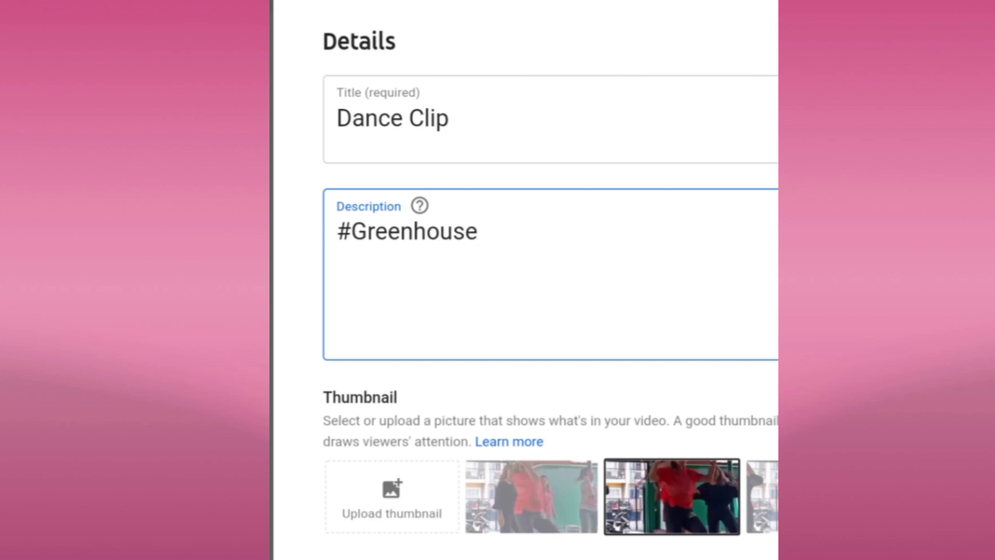
{"action": "key", "text": "BackSpace"}
{"action": "key", "text": "BackSpace"}
{"action": "key", "text": "BackSpace"}
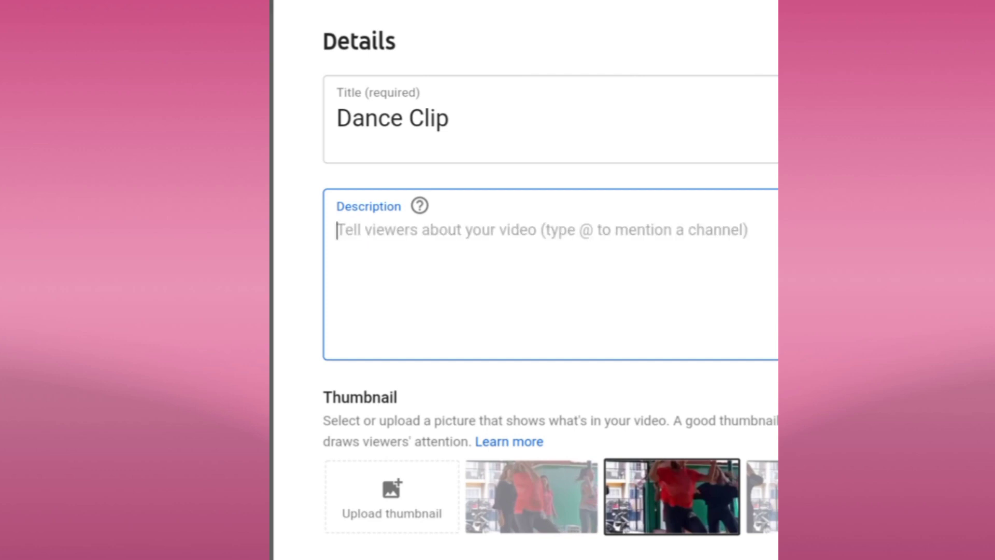
{"action": "type", "text": "#"}
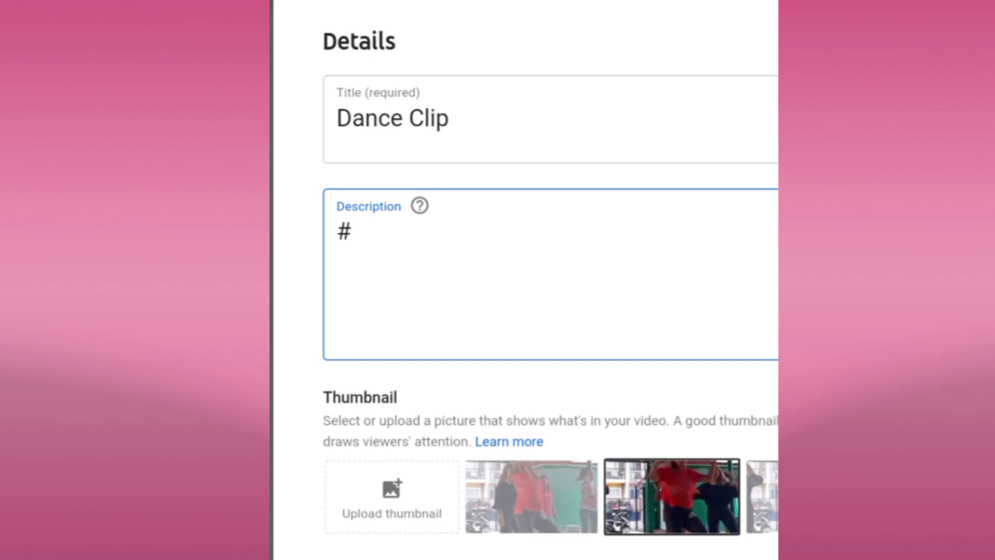
{"action": "type", "text": "da"}
{"action": "type", "text": "nc"}
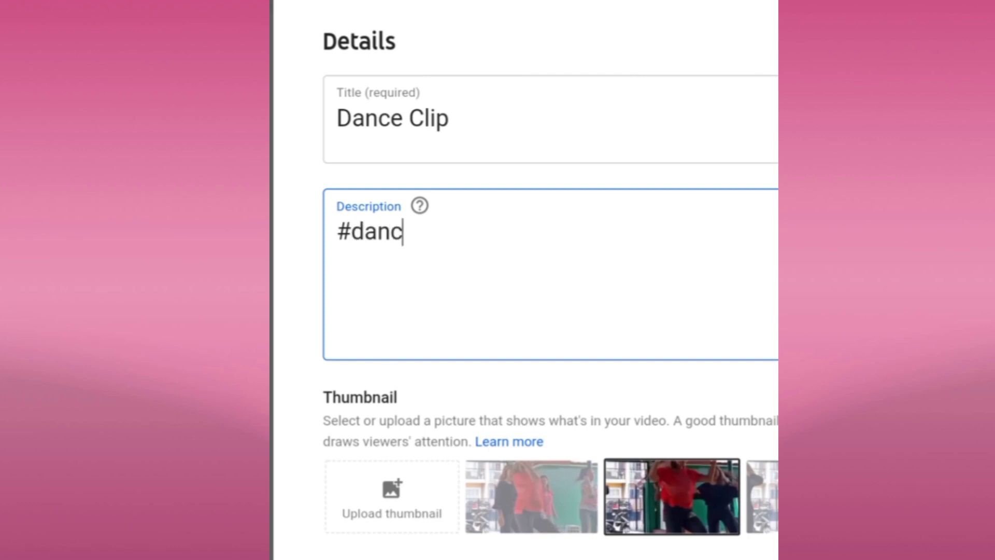
{"action": "type", "text": "ing "}
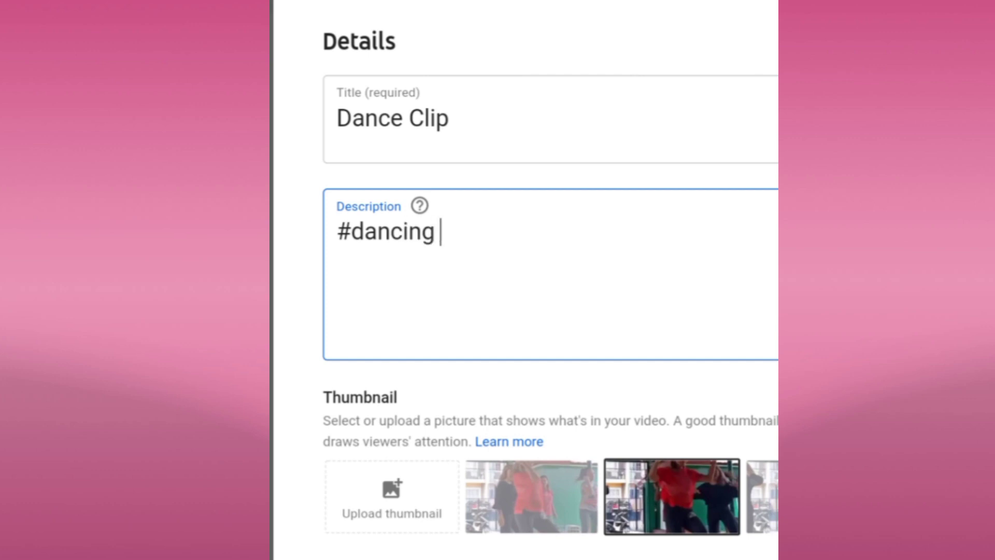
{"action": "type", "text": "#"}
{"action": "type", "text": "dancep"}
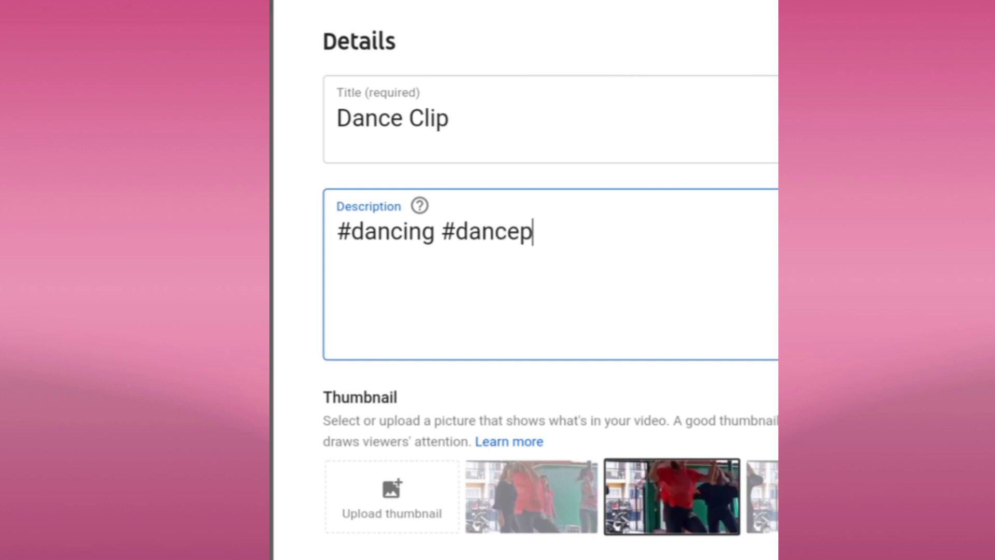
{"action": "type", "text": "ractice "}
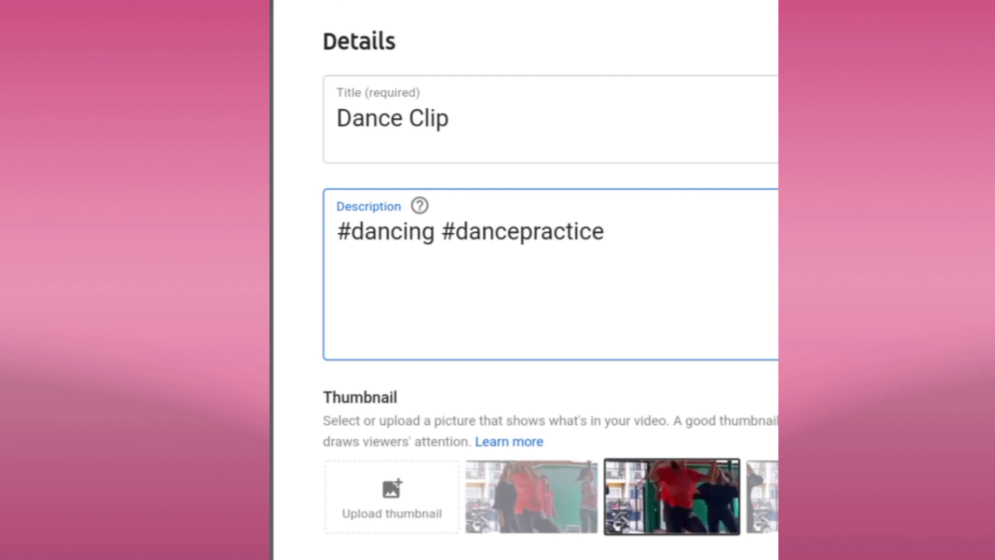
{"action": "type", "text": "#"}
{"action": "type", "text": "ev"}
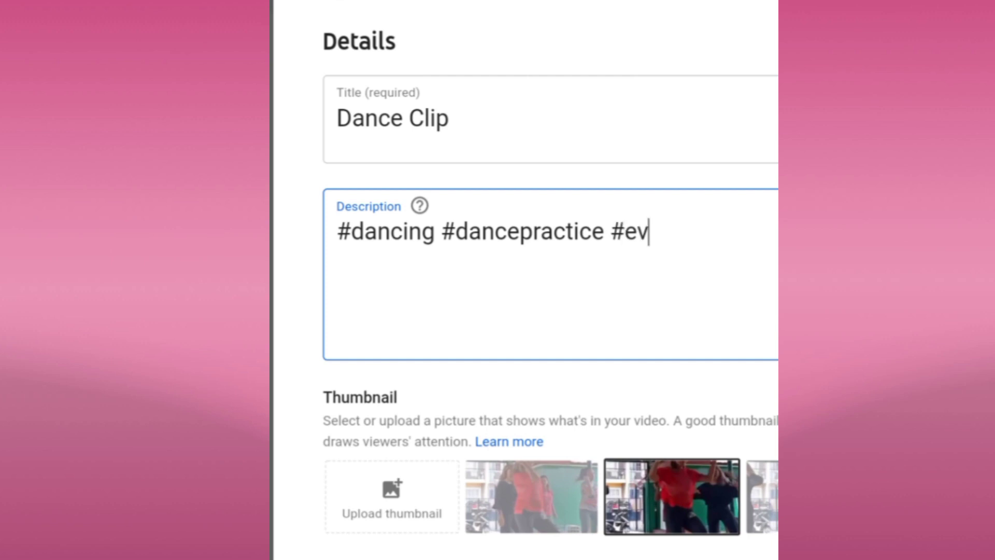
{"action": "type", "text": "ent"}
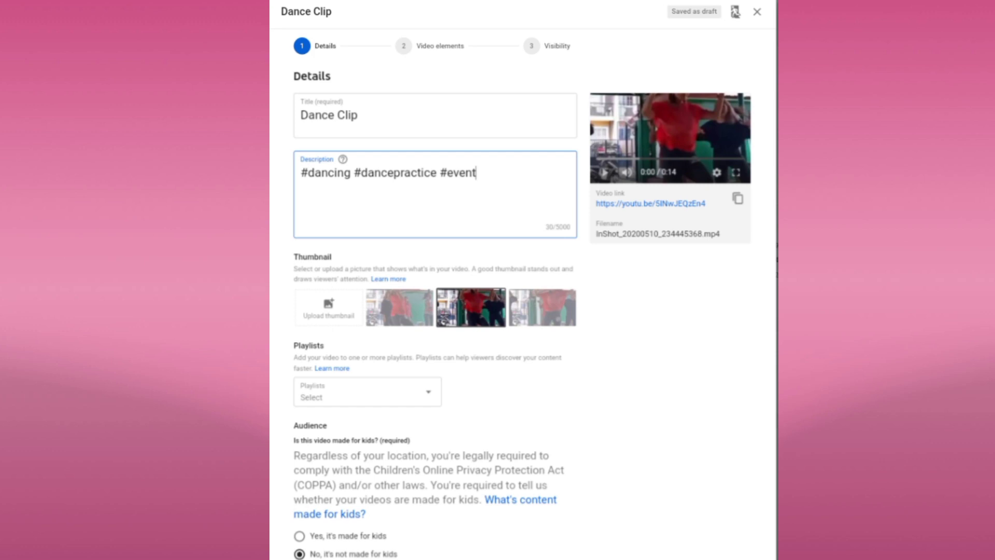
Try a custom thumbnail upload, then advance the wizard through Video elements to Visibility
{"action": "left_click", "coordinate": [439, 46]}
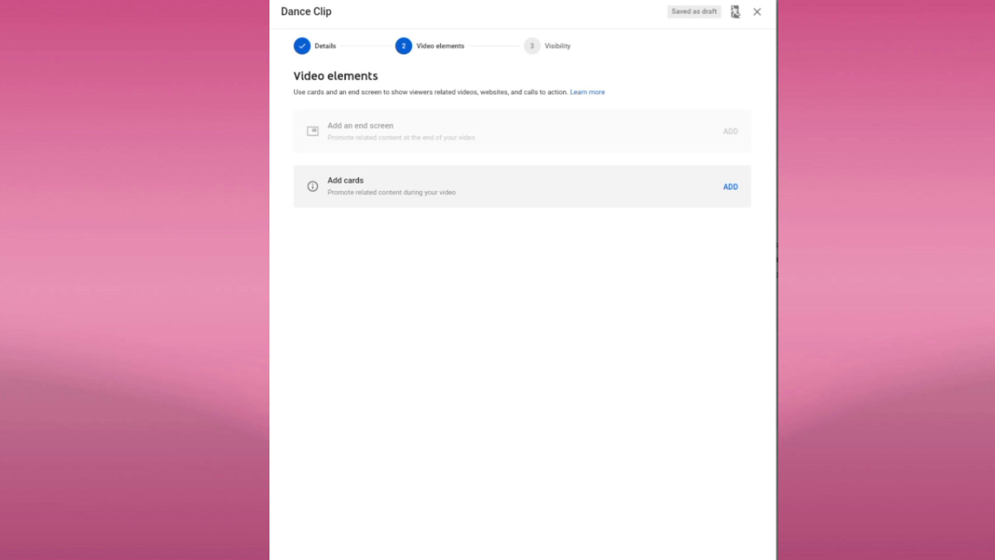
{"action": "left_click", "coordinate": [556, 52]}
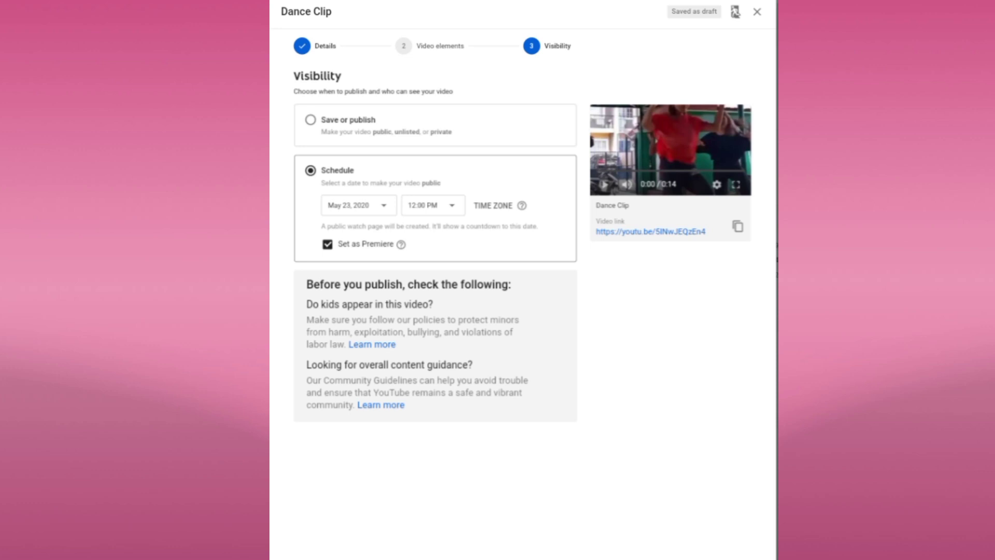
{"action": "left_click", "coordinate": [302, 45]}
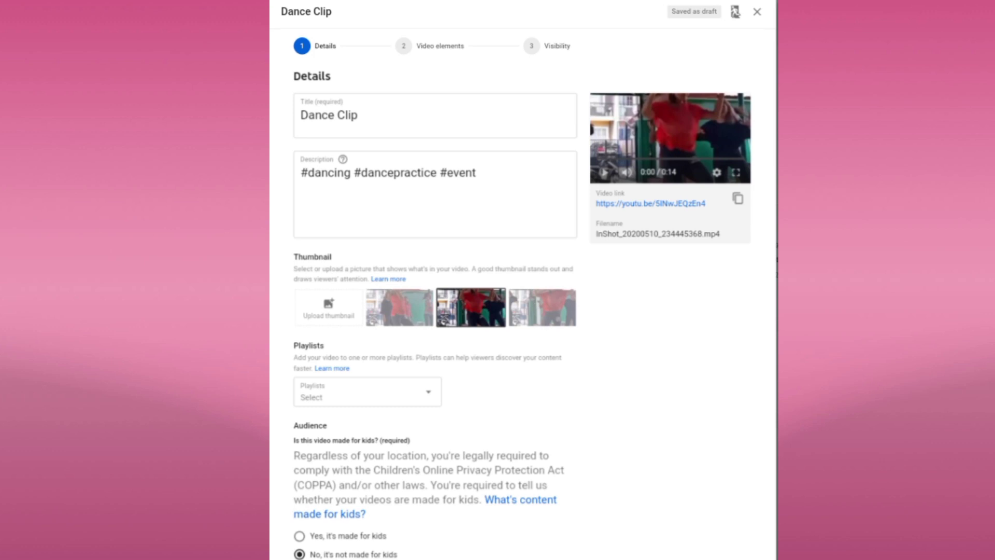
{"action": "left_click", "coordinate": [329, 307]}
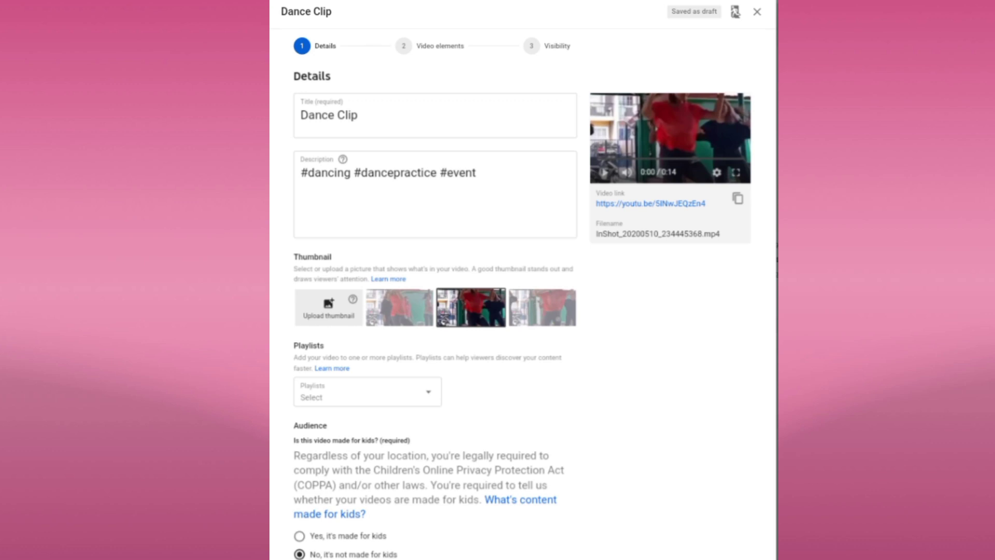
{"action": "left_click", "coordinate": [403, 46]}
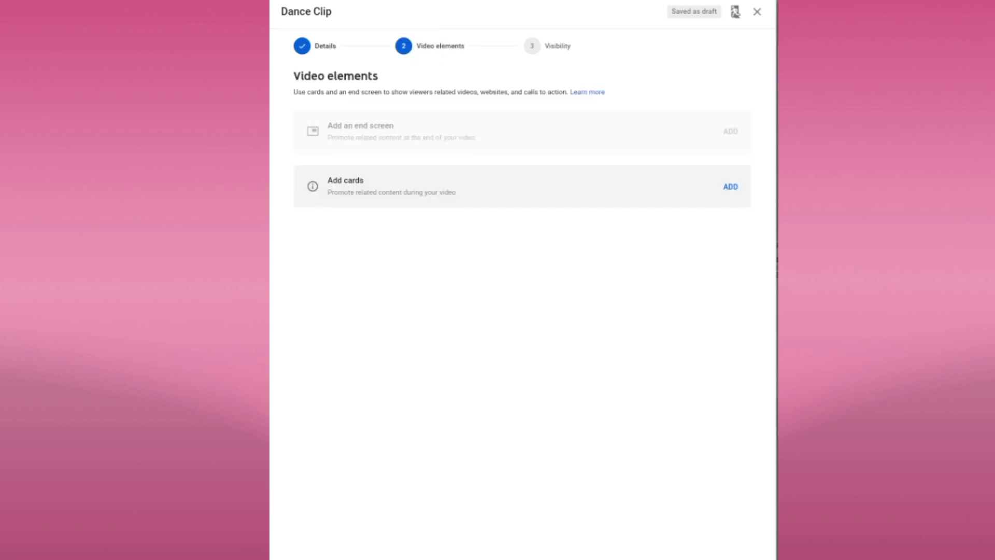
{"action": "left_click", "coordinate": [532, 46]}
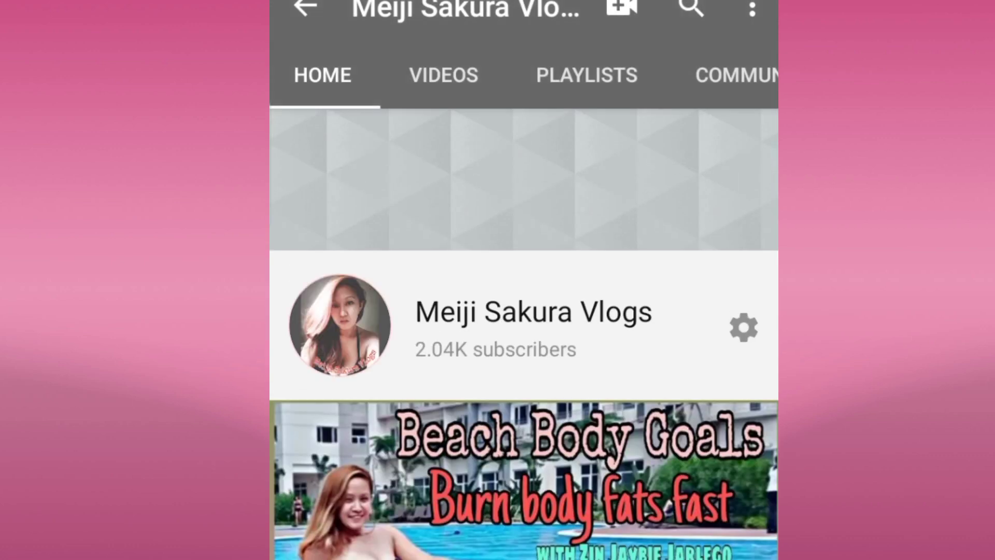
Scroll the channel home page to the Uploads list to check the 5/23/20 Dance Clip premiere
{"action": "scroll", "coordinate": [591, 326], "scroll_direction": "down", "scroll_amount": 5}
{"action": "scroll", "coordinate": [591, 326], "scroll_direction": "down", "scroll_amount": 2}
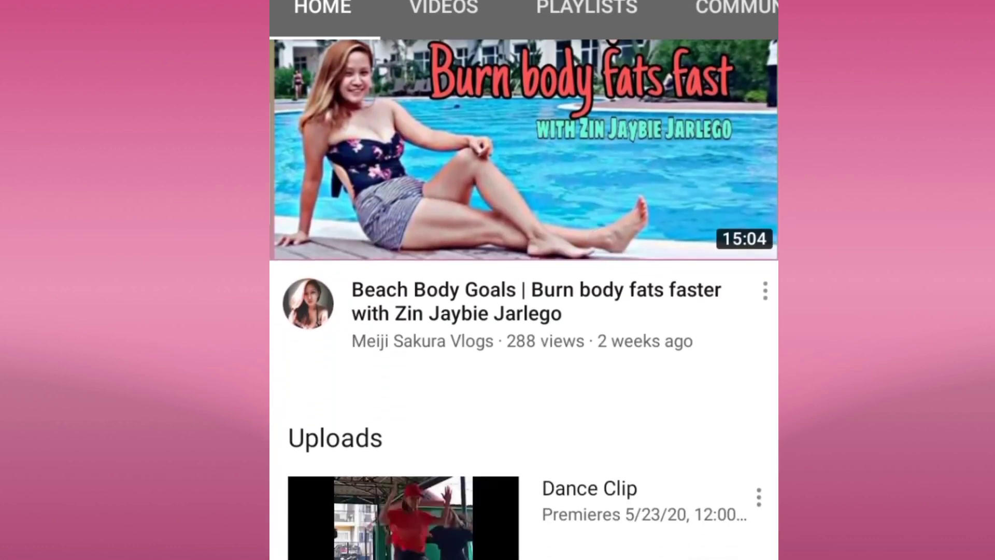
{"action": "scroll", "coordinate": [524, 299], "scroll_direction": "down", "scroll_amount": 2}
{"action": "scroll", "coordinate": [524, 299], "scroll_direction": "down", "scroll_amount": 2}
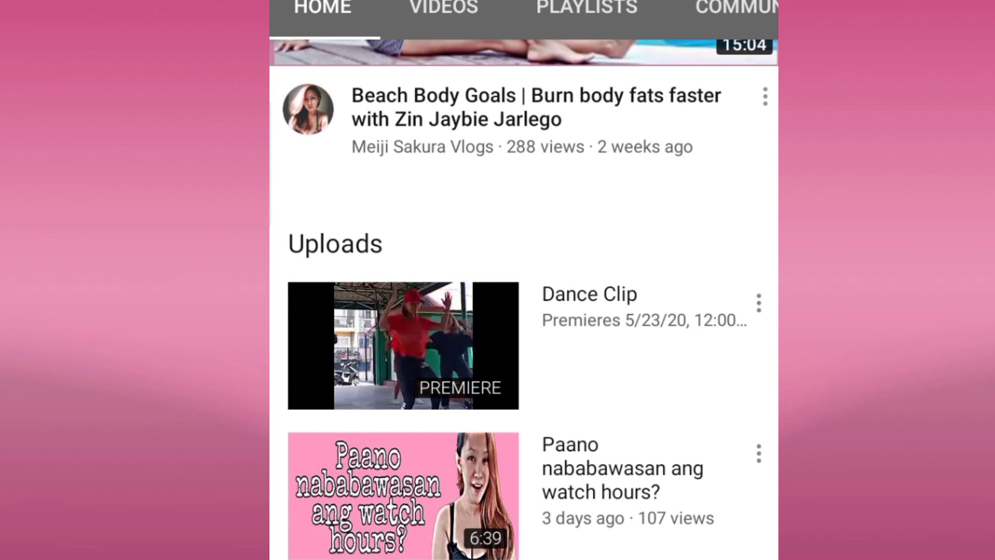
{"action": "scroll", "coordinate": [523, 280], "scroll_direction": "up", "scroll_amount": 1}
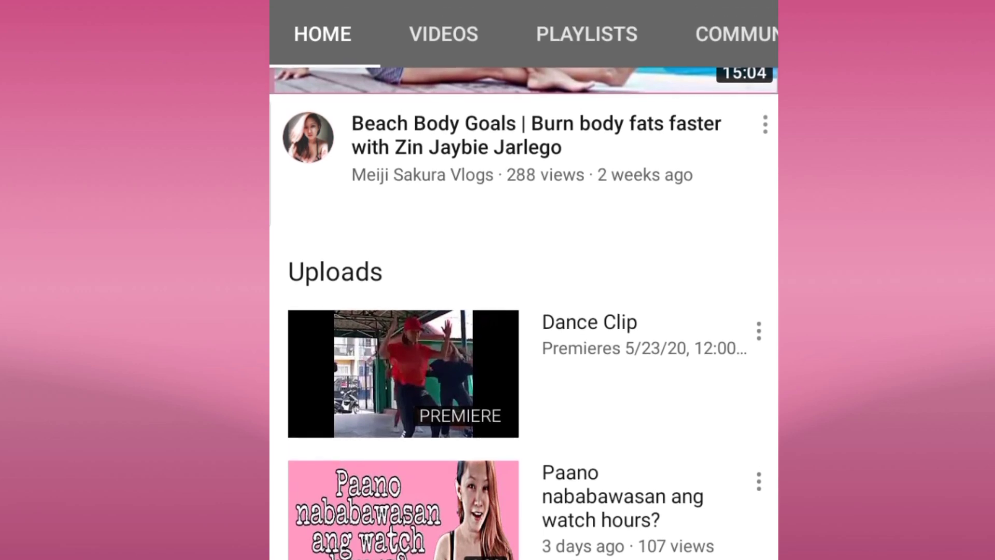
{"action": "scroll", "coordinate": [524, 311], "scroll_direction": "up", "scroll_amount": 3}
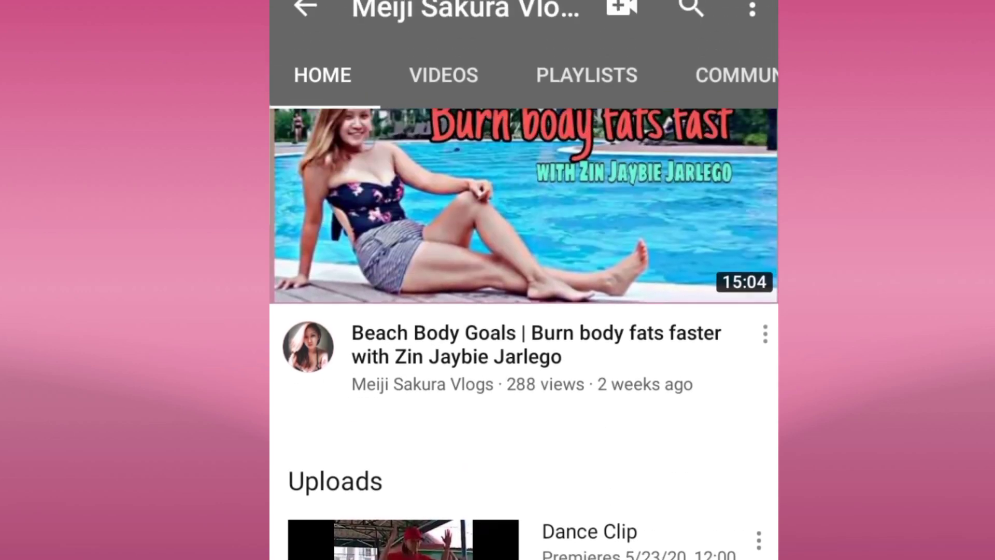
{"action": "scroll", "coordinate": [523, 310], "scroll_direction": "up", "scroll_amount": 2}
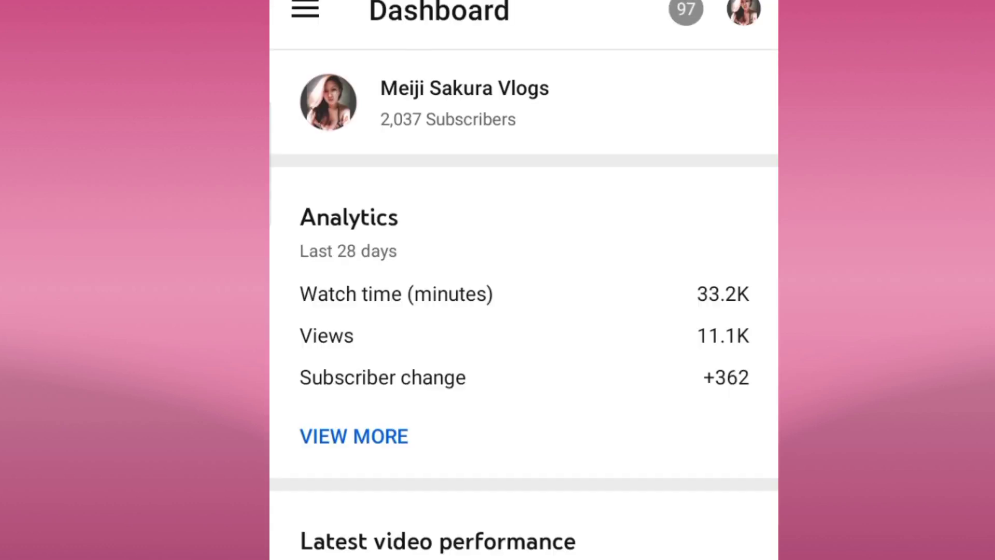
Switch the mobile Studio dashboard to the desktop Channel dashboard
{"action": "scroll", "coordinate": [613, 355], "scroll_direction": "down", "scroll_amount": 10}
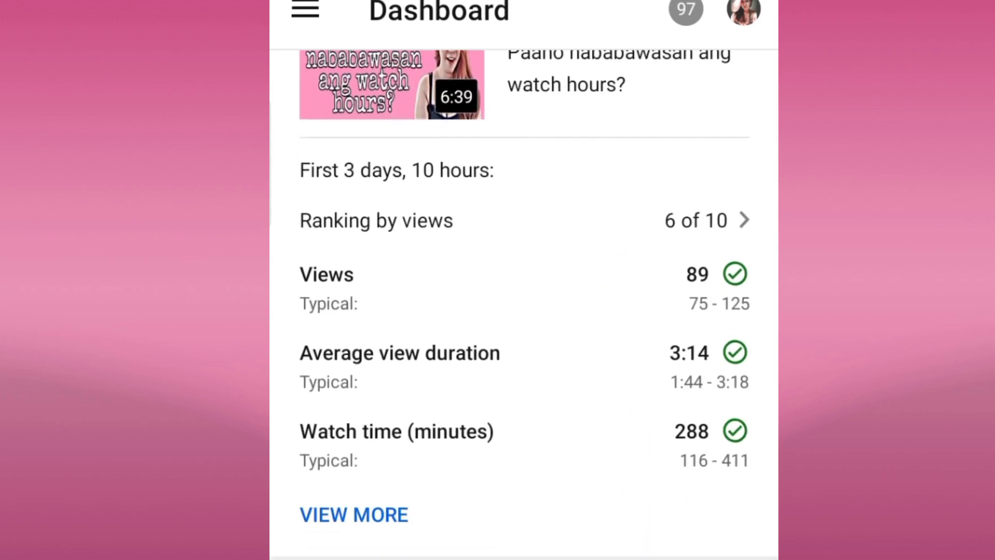
{"action": "scroll", "coordinate": [600, 518], "scroll_direction": "down", "scroll_amount": 6}
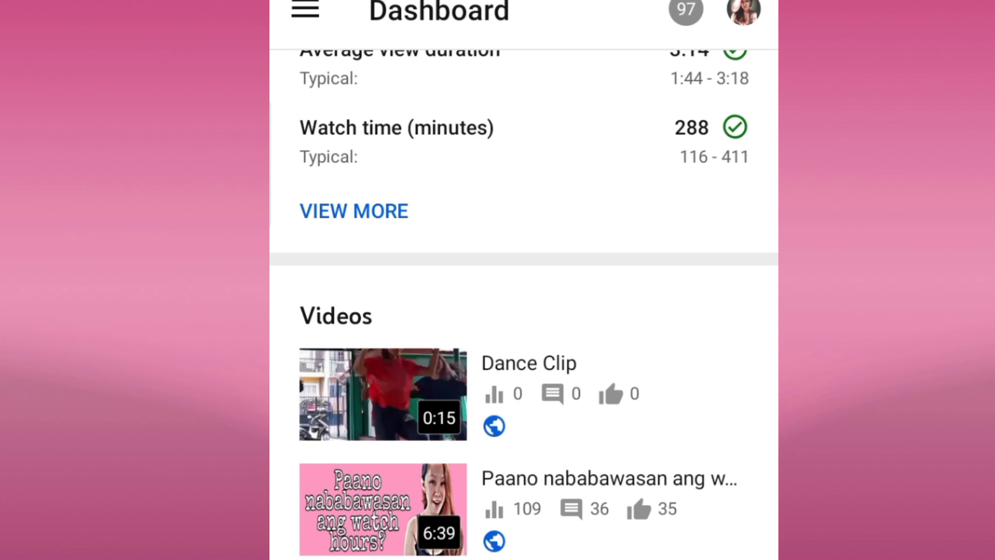
{"action": "scroll", "coordinate": [523, 304], "scroll_direction": "up", "scroll_amount": 8}
{"action": "scroll", "coordinate": [524, 304], "scroll_direction": "up", "scroll_amount": 8}
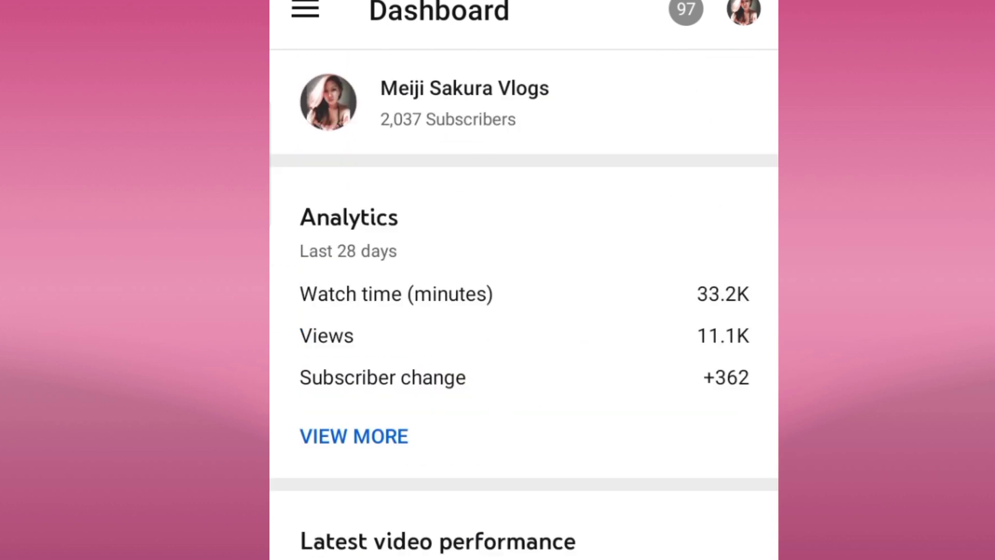
{"action": "left_click", "coordinate": [733, 423]}
{"action": "left_click", "coordinate": [733, 422]}
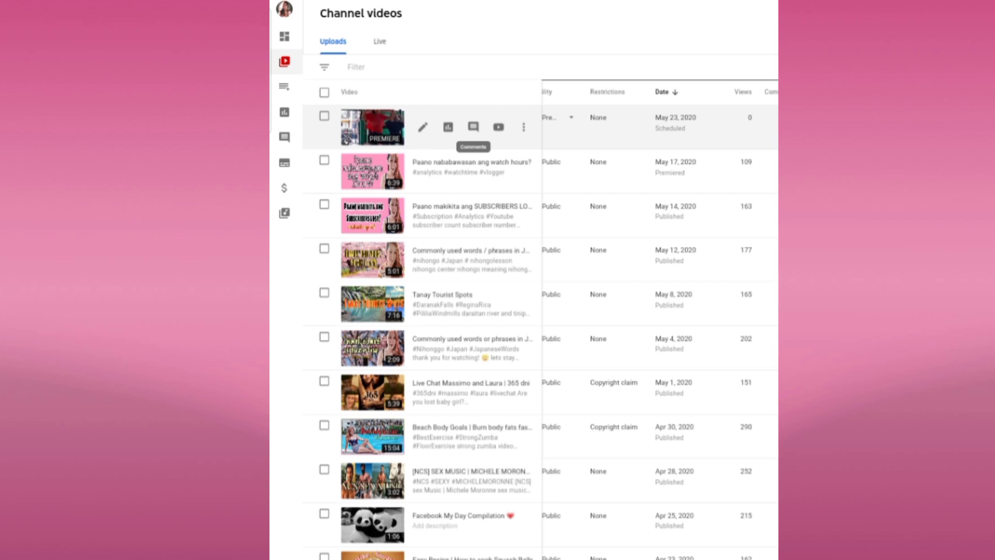
Open the Details editor from the Dance Clip row in Channel videos
{"action": "left_click", "coordinate": [423, 127]}
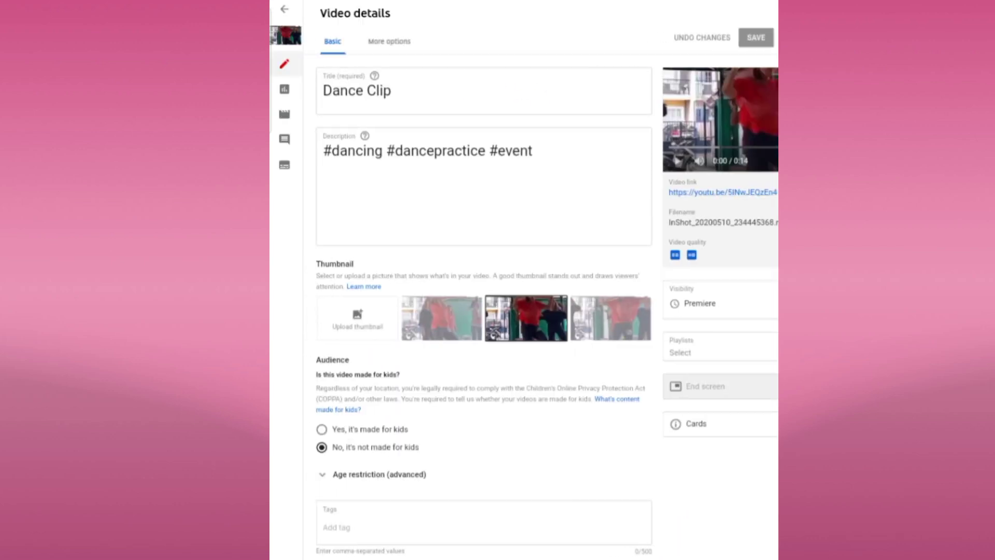
Under More options, choose the Entertainment category and tick Allow Live Chat to replay
{"action": "left_click", "coordinate": [393, 38]}
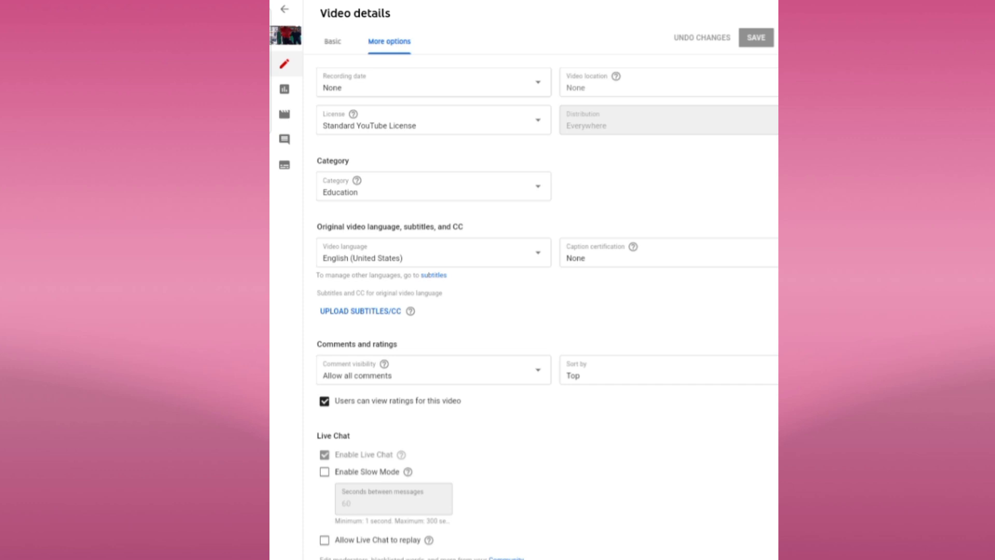
{"action": "left_click", "coordinate": [530, 183]}
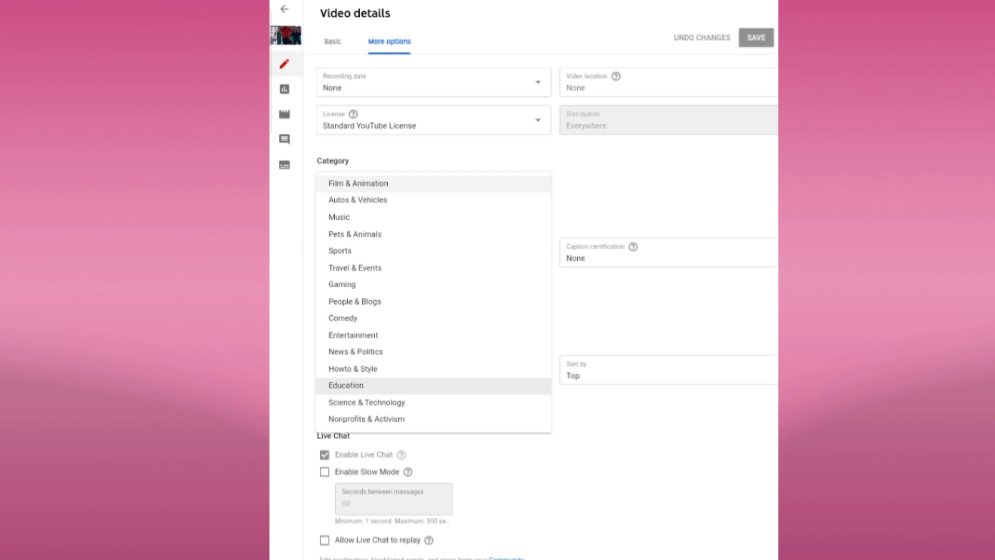
{"action": "left_click", "coordinate": [409, 335]}
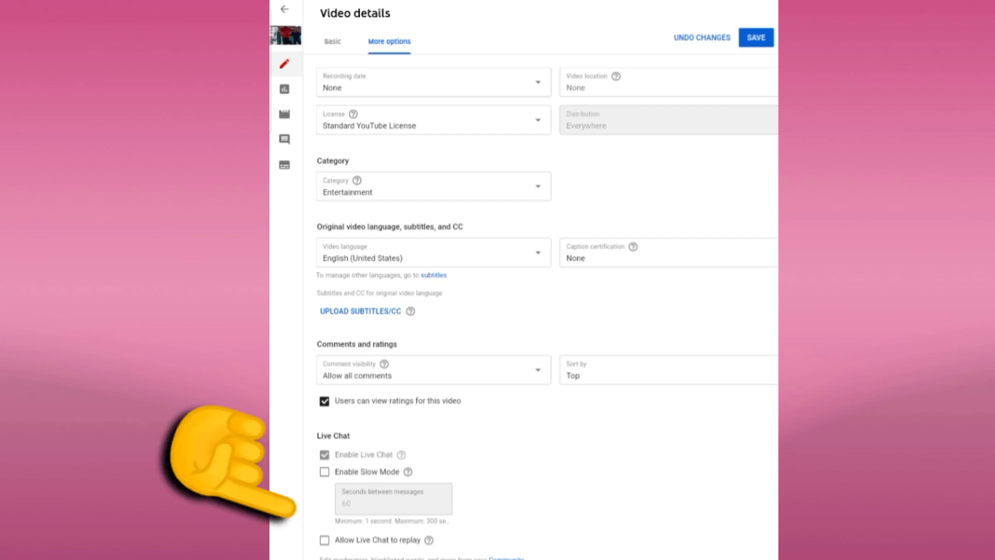
{"action": "left_click", "coordinate": [323, 540]}
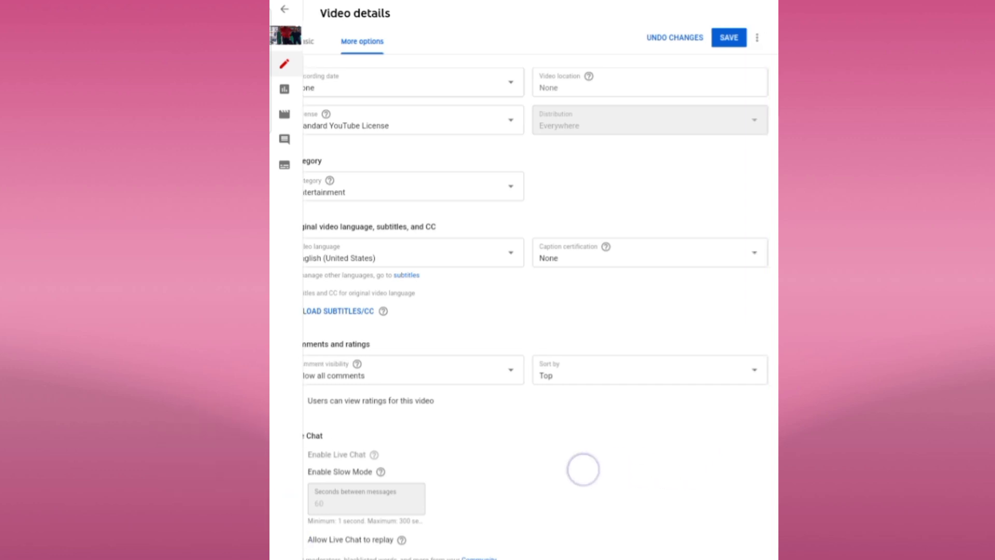
{"action": "left_click_drag", "start_coordinate": [582, 469], "coordinate": [517, 476]}
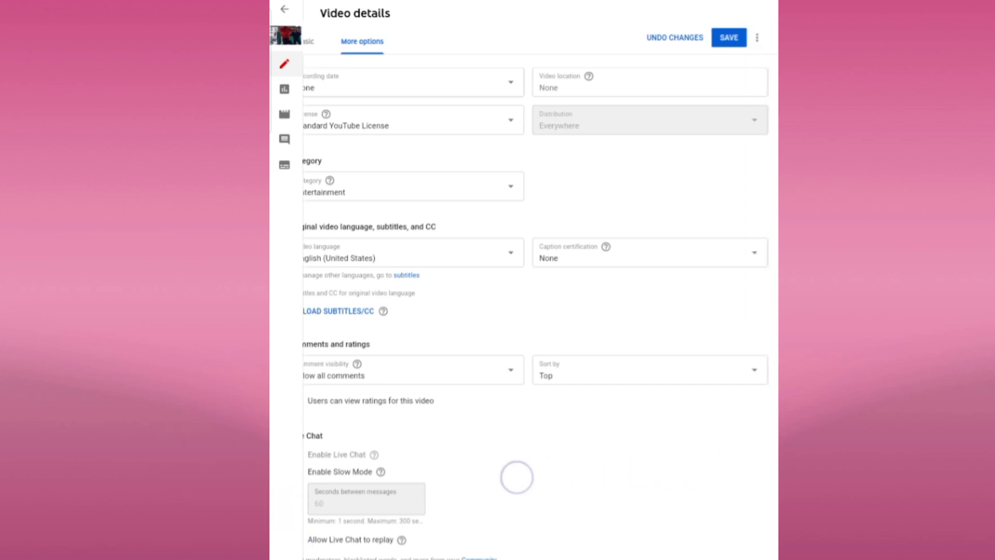
{"action": "left_click_drag", "start_coordinate": [516, 476], "coordinate": [612, 470]}
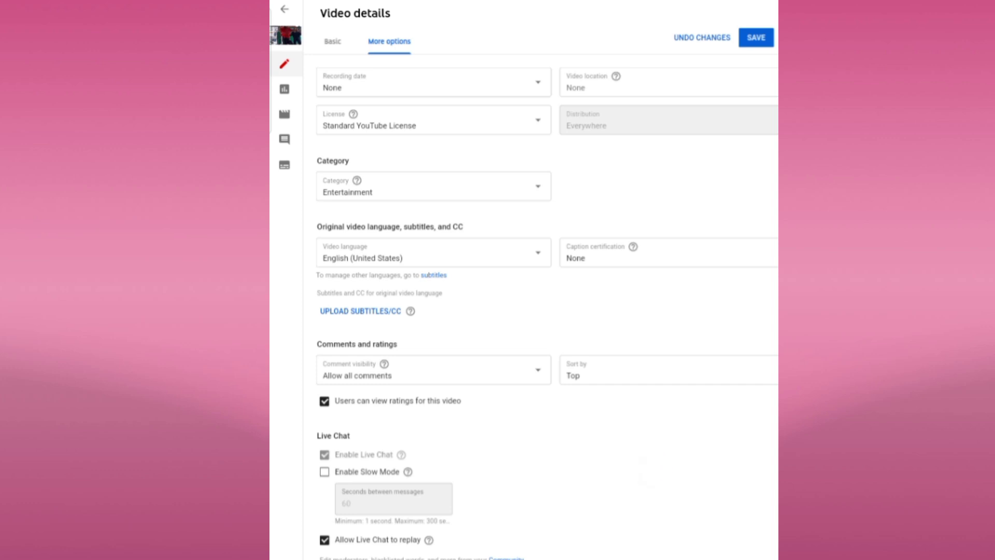
Return to the Dance Clip's Basic details and place the cursor in the Tags field
{"action": "left_click", "coordinate": [332, 41]}
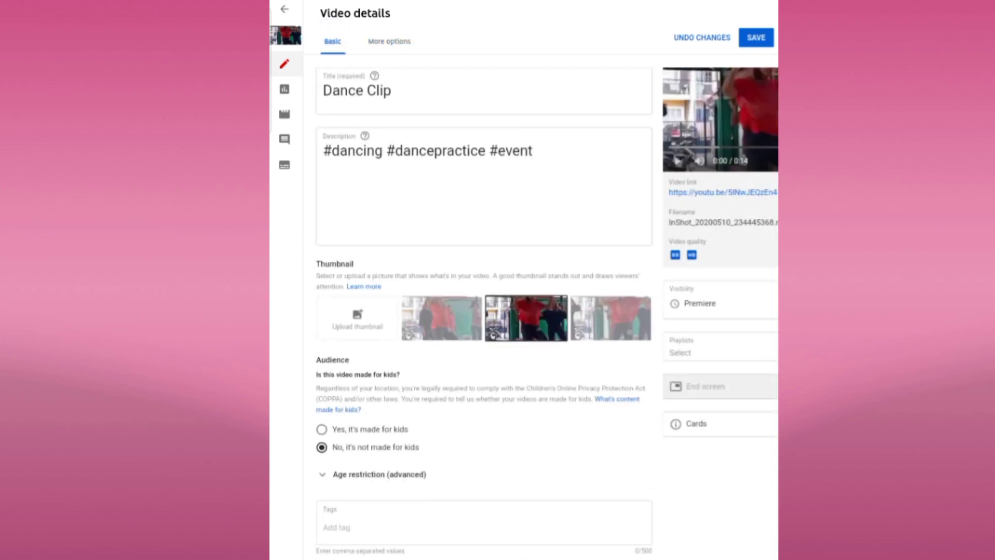
{"action": "left_click", "coordinate": [579, 520]}
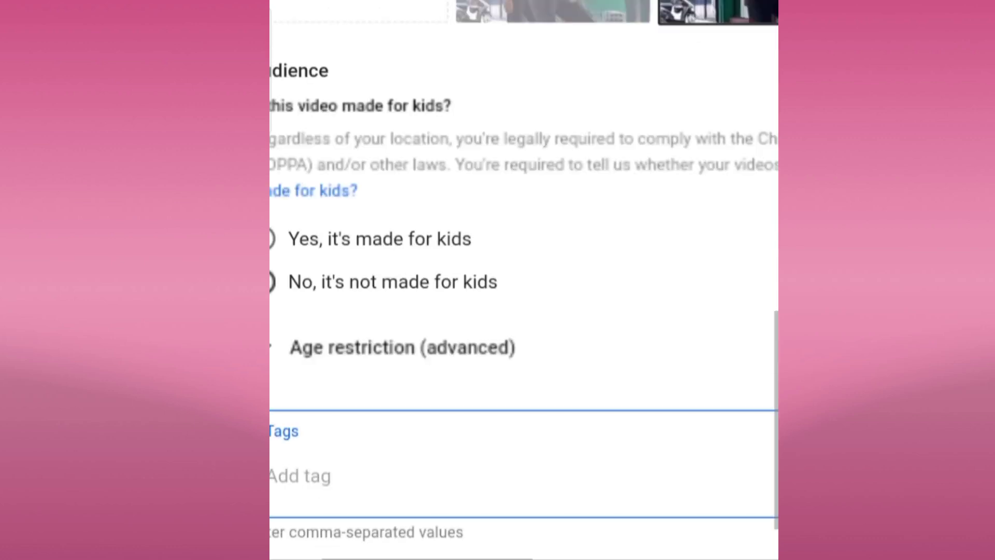
{"action": "left_click", "coordinate": [548, 459]}
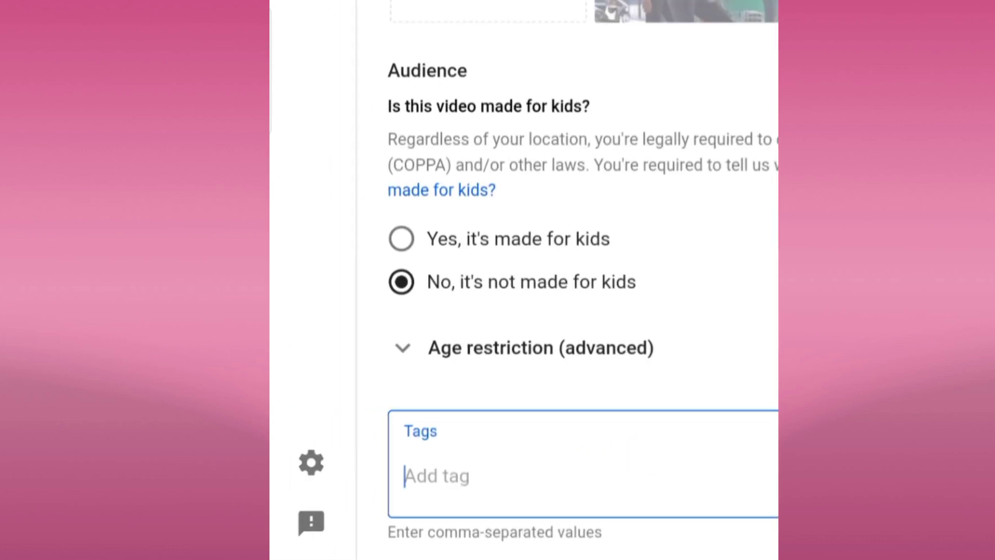
Enter the tags 'Dancing, dance, zumba' for the Dance Clip
{"action": "left_click_drag", "start_coordinate": [709, 285], "coordinate": [728, 249]}
{"action": "type", "text": "Dancing"}
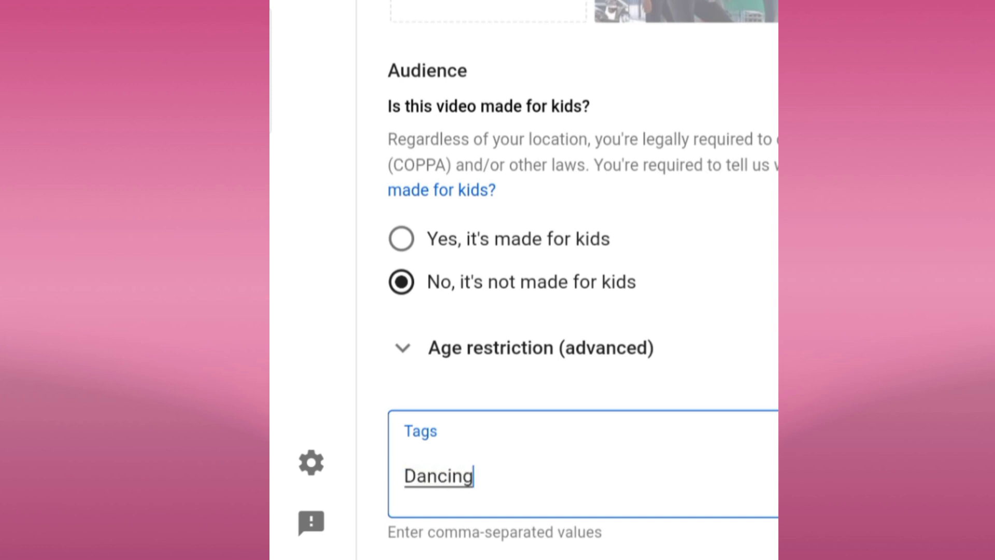
{"action": "type", "text": ", "}
{"action": "type", "text": "dan"}
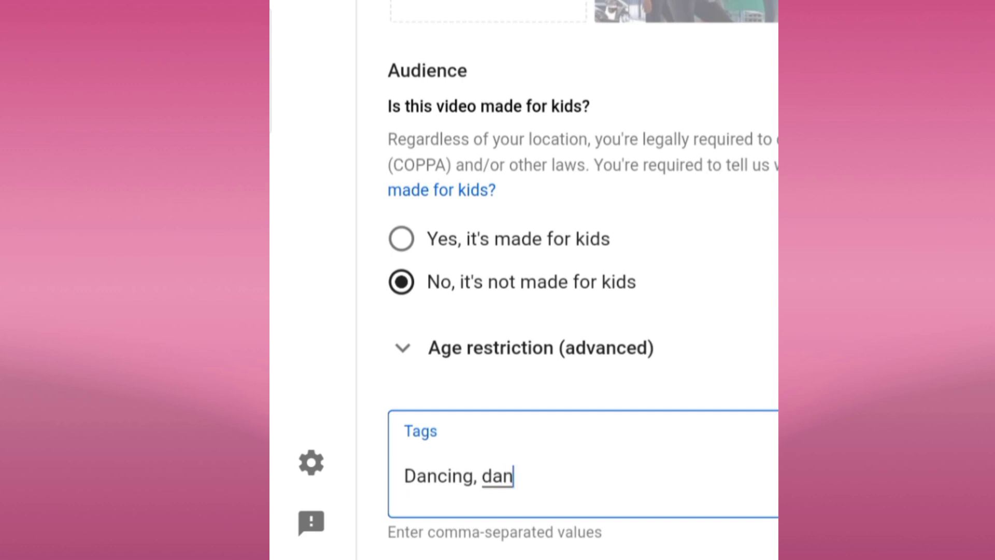
{"action": "type", "text": "ce, "}
{"action": "type", "text": "zumba,"}
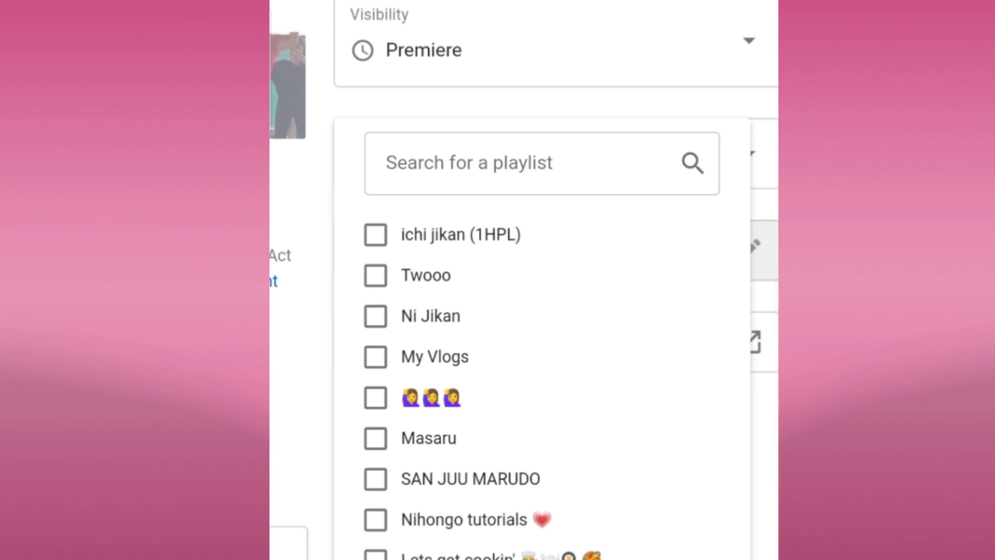
Check the SAN JUU MARUDO playlist for the Dance Clip
{"action": "left_click", "coordinate": [467, 479]}
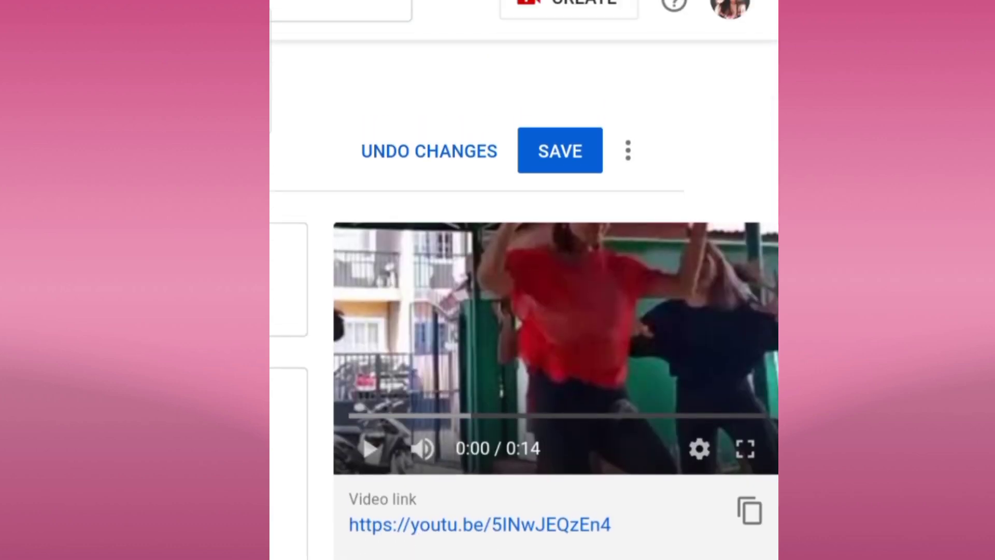
Save the Dance Clip's details and go back to the Channel videos list
{"action": "left_click", "coordinate": [559, 150]}
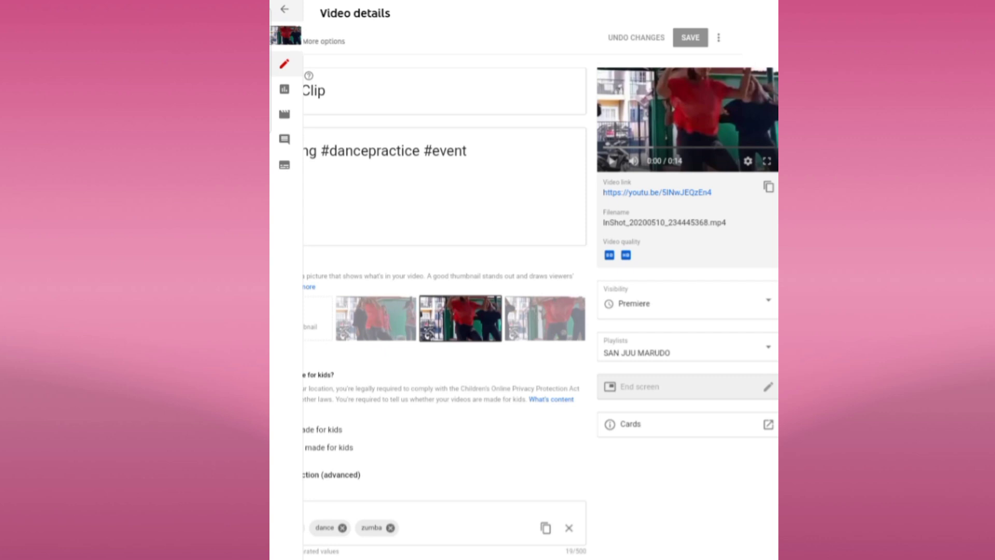
{"action": "left_click", "coordinate": [285, 9]}
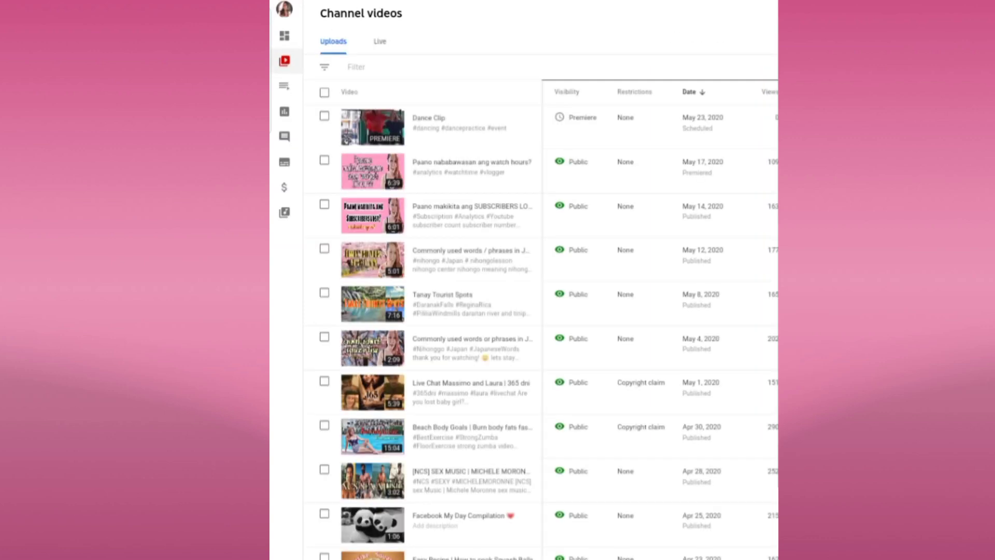